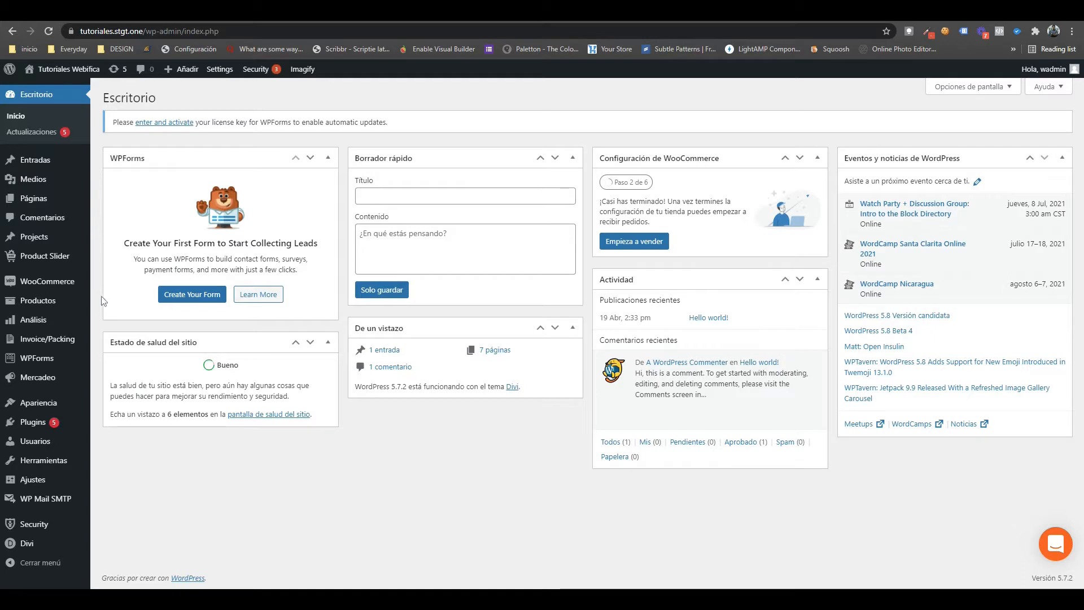
- Open the site's menu editor and rename the existing PRIMARIO menu as PRINCIPAL
{"action": "mouse_move", "coordinate": [27, 405]}
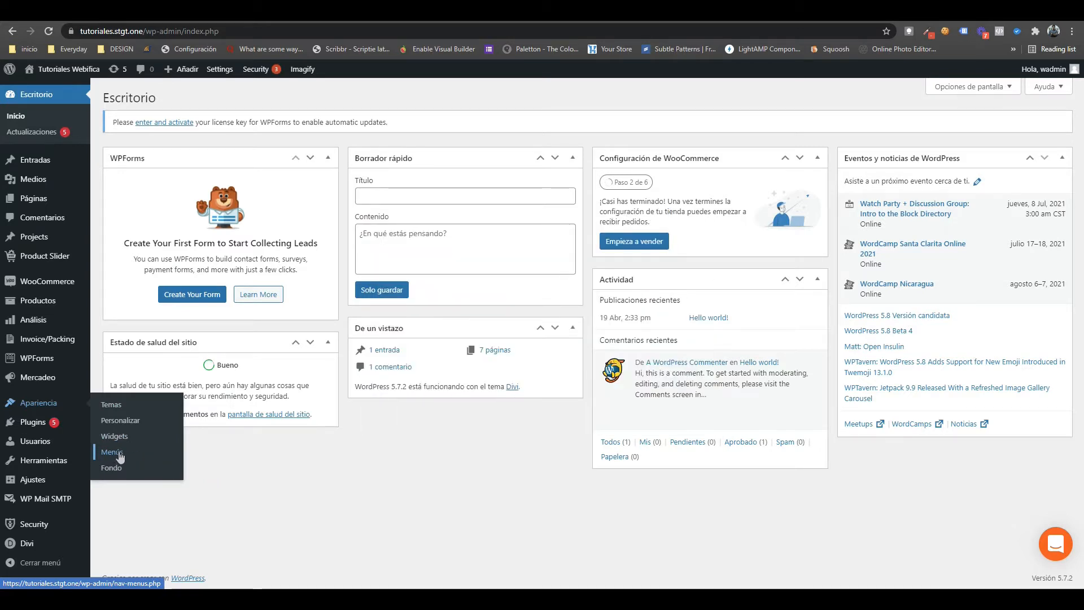
{"action": "left_click", "coordinate": [111, 452]}
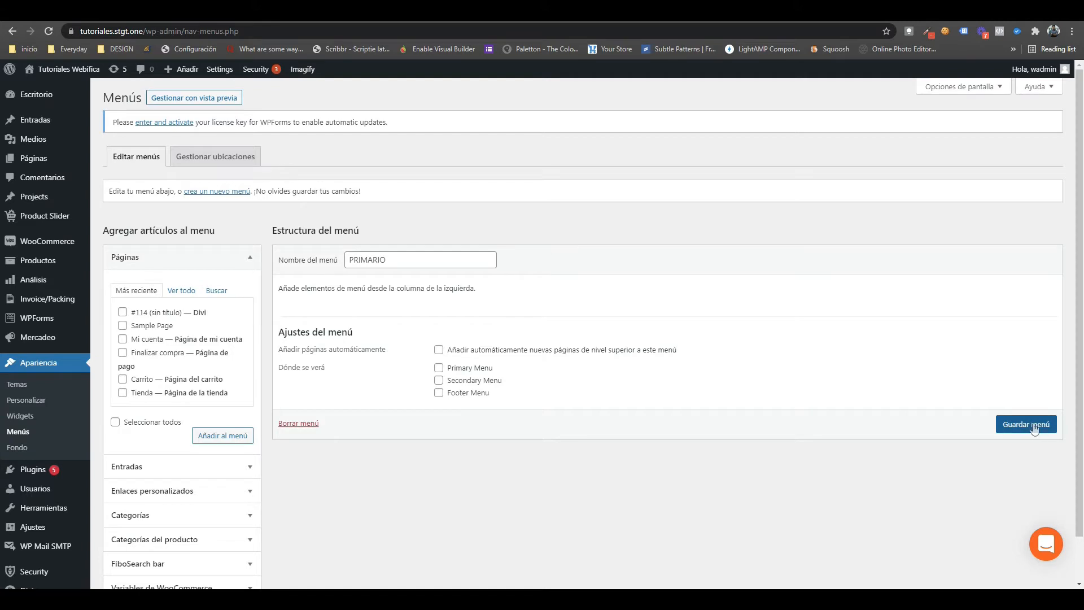
{"action": "double_click", "coordinate": [401, 260]}
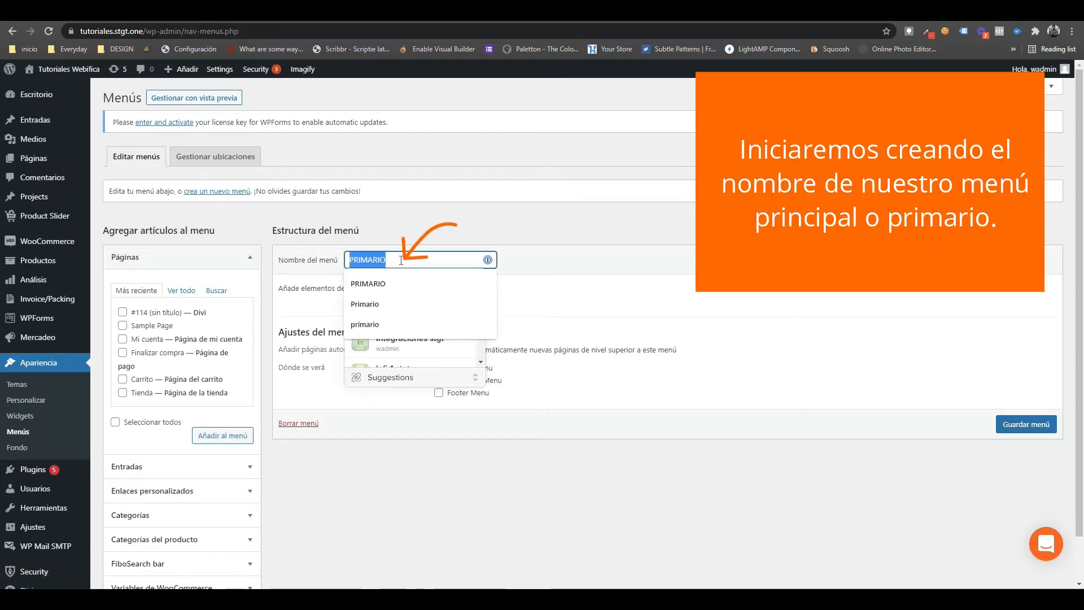
{"action": "type", "text": "PRINCIPAL"}
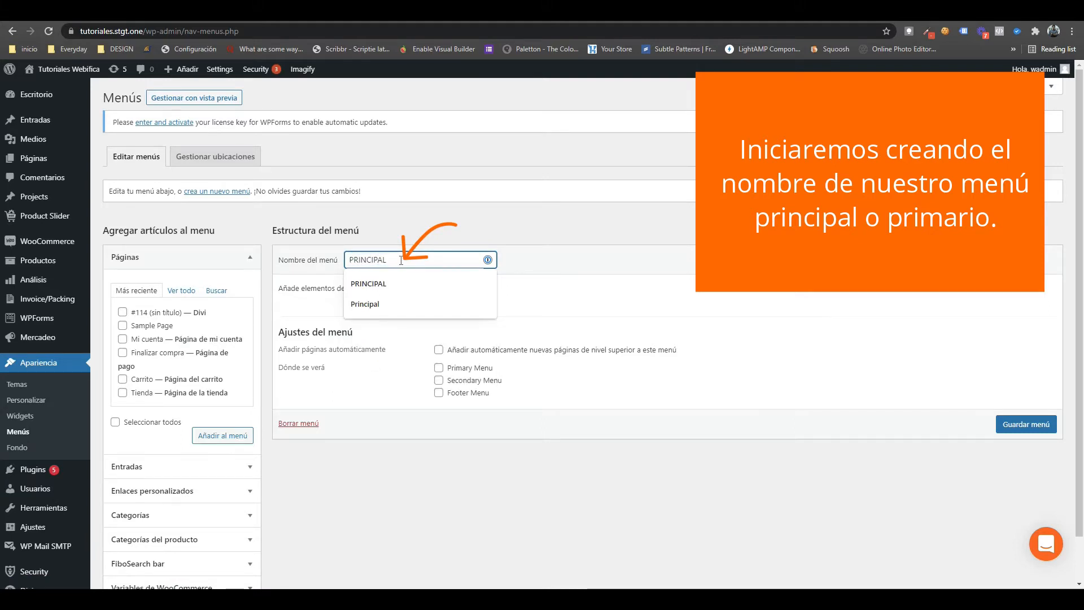
{"action": "left_click", "coordinate": [547, 286]}
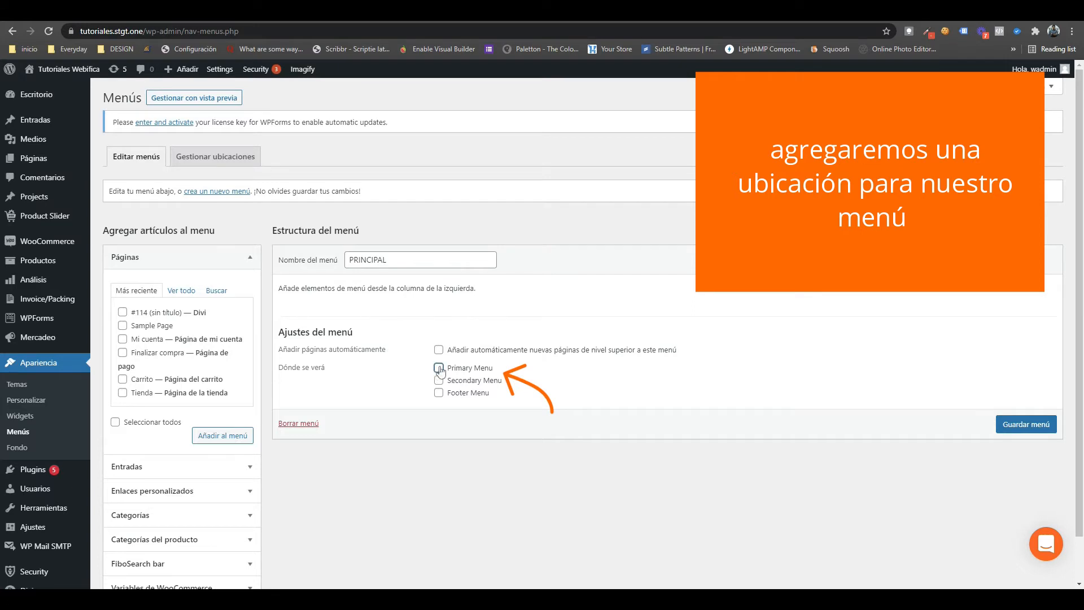
- Assign the PRINCIPAL menu to the Primary Menu location and save the menu
{"action": "left_click", "coordinate": [439, 368]}
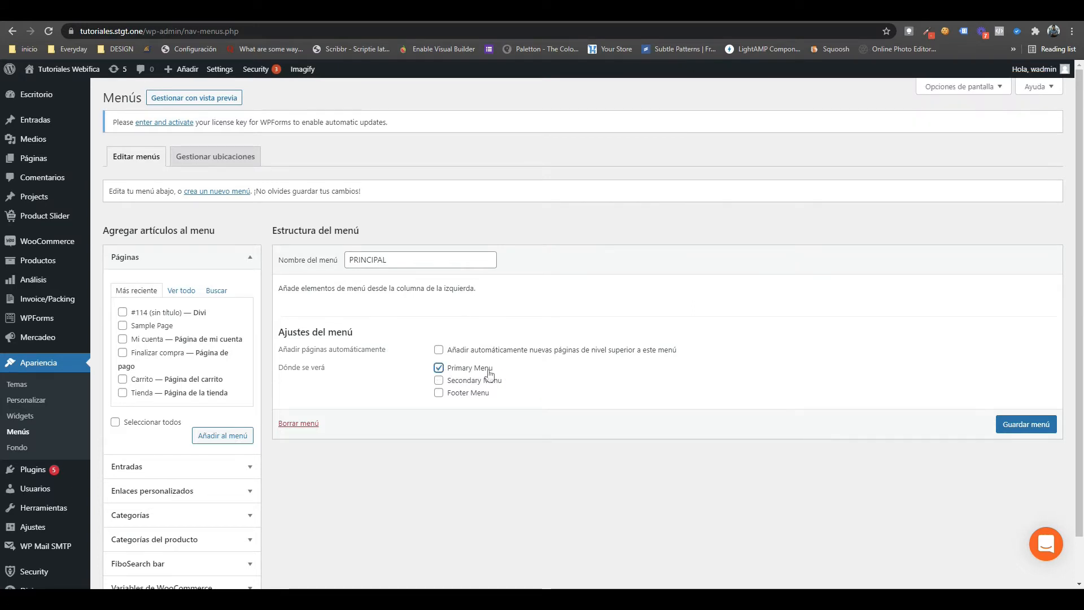
{"action": "left_click", "coordinate": [869, 15]}
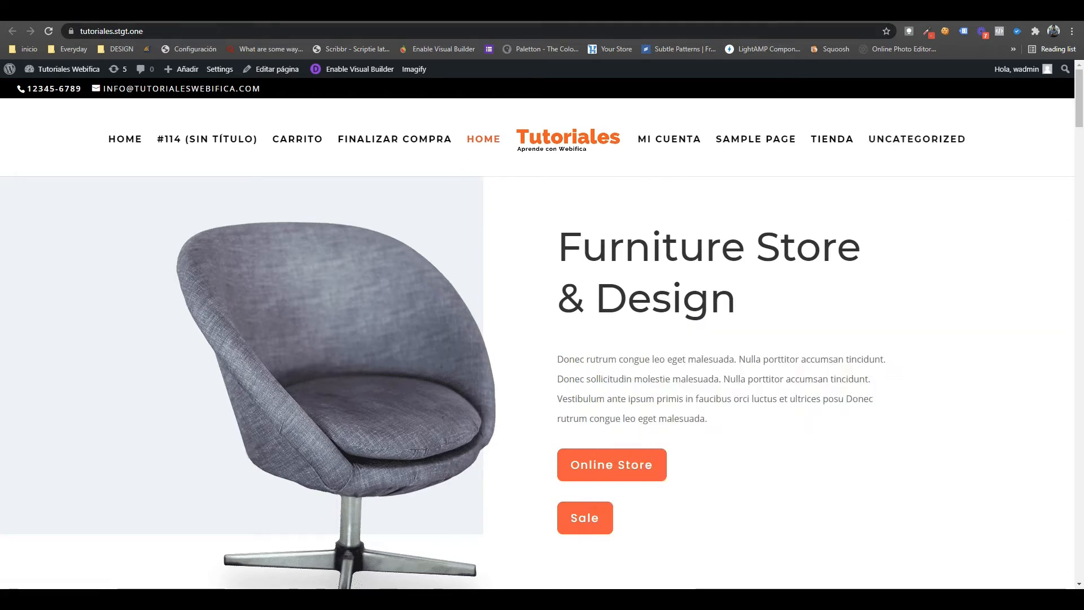
{"action": "left_click", "coordinate": [743, 23]}
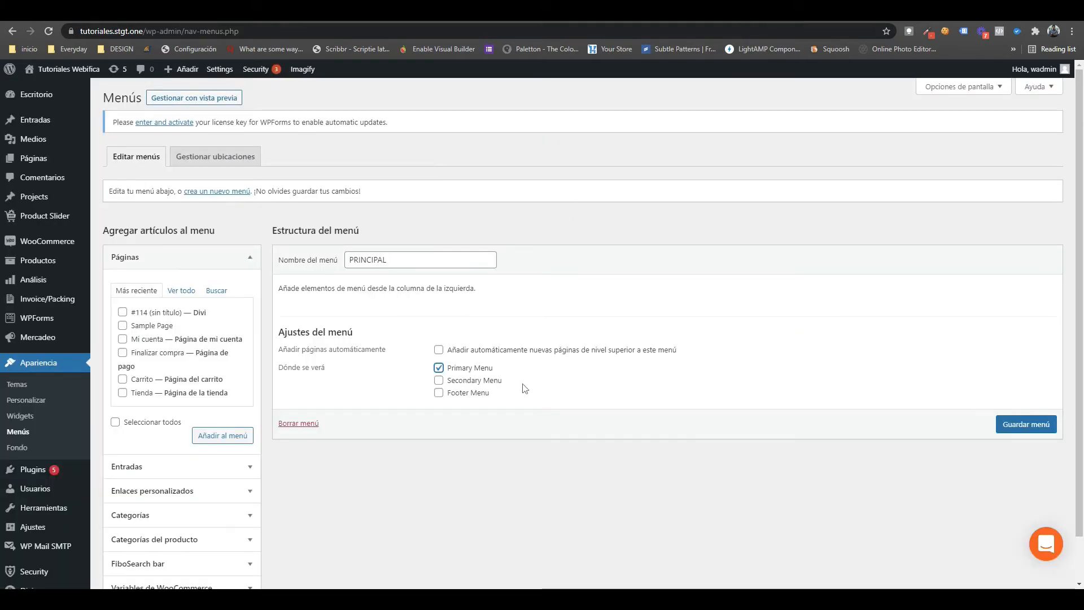
{"action": "left_click", "coordinate": [1031, 428]}
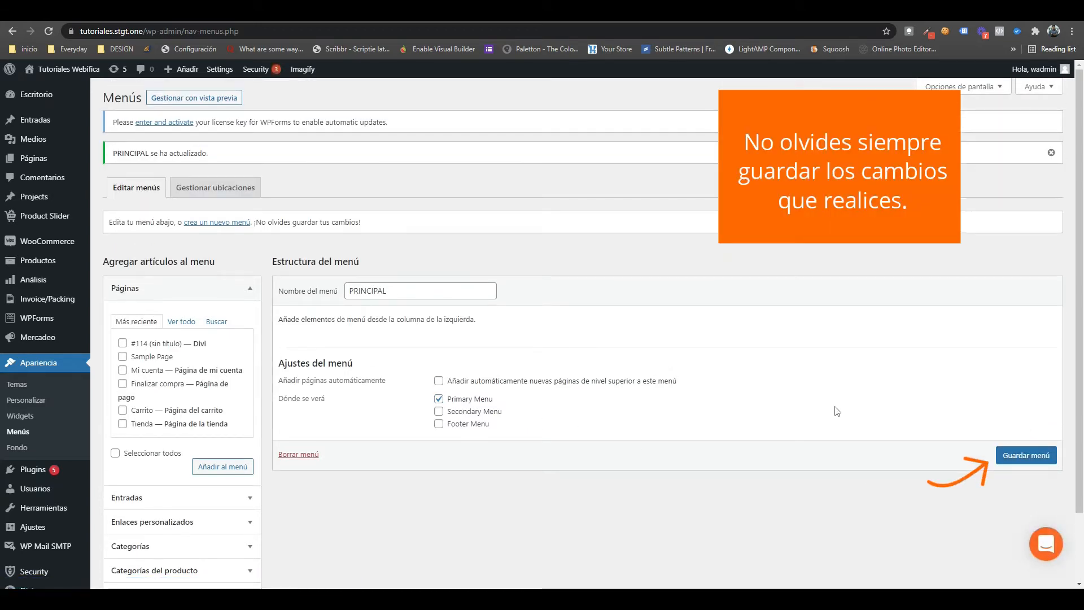
- Switch the Categorías del producto box off and on again in the screen options for adding menu items
{"action": "left_click", "coordinate": [250, 290]}
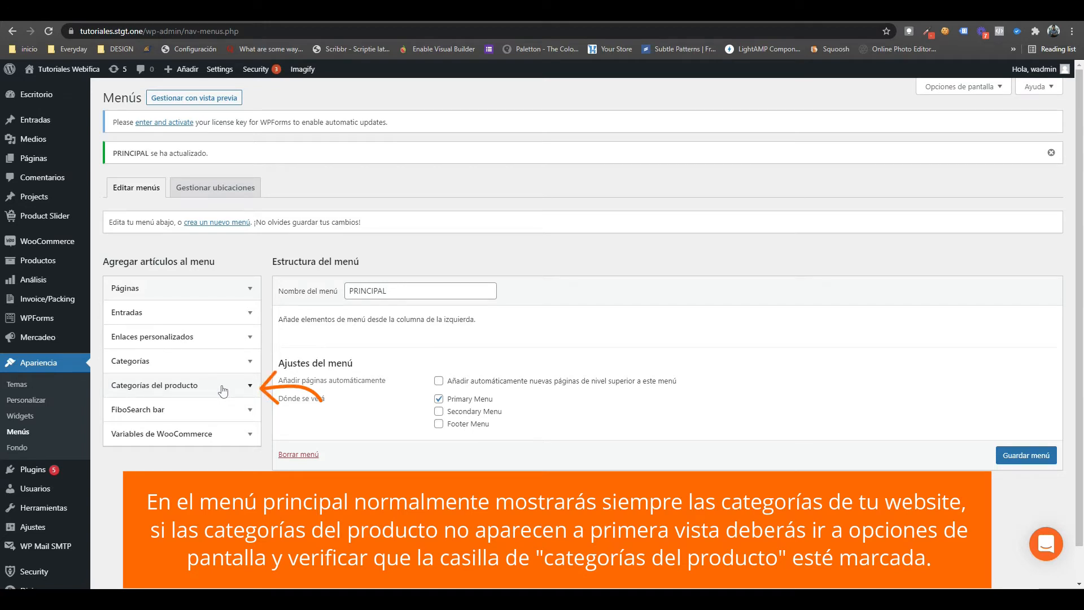
{"action": "left_click", "coordinate": [936, 88]}
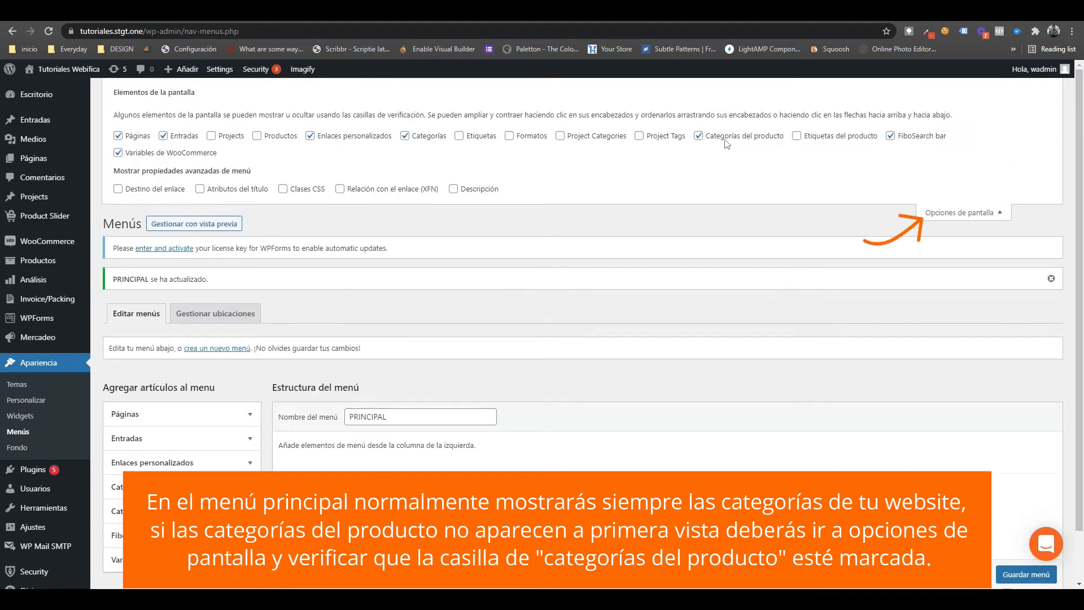
{"action": "left_click", "coordinate": [699, 138]}
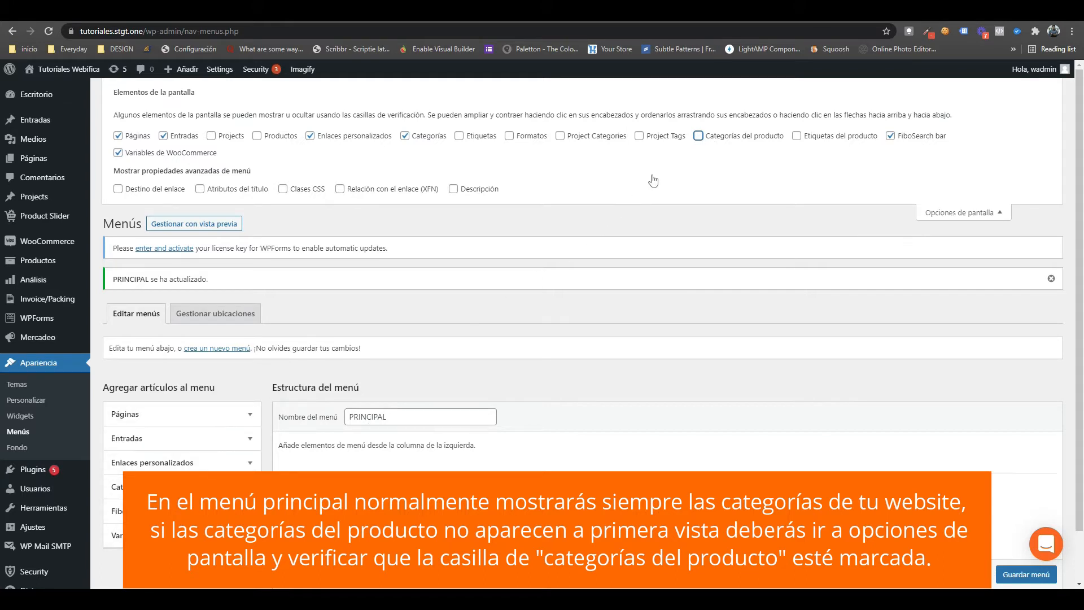
{"action": "left_click", "coordinate": [698, 138]}
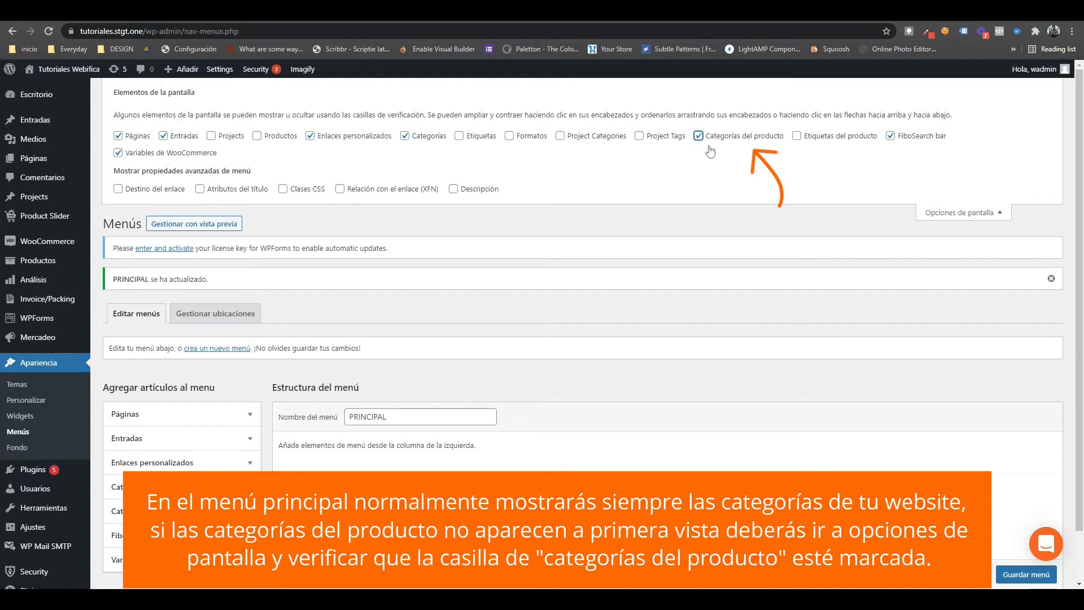
{"action": "left_click", "coordinate": [934, 213]}
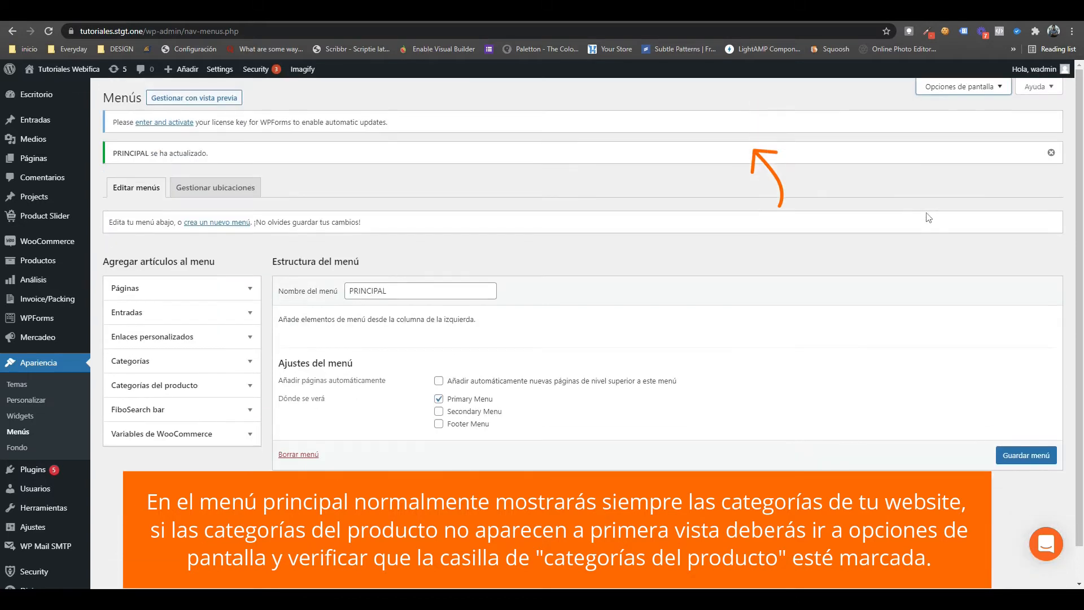
- Add all product categories to the menu: Comedor, Dormitorio, Salas, Sofá Cama and Sin categorizar
{"action": "left_click", "coordinate": [214, 385]}
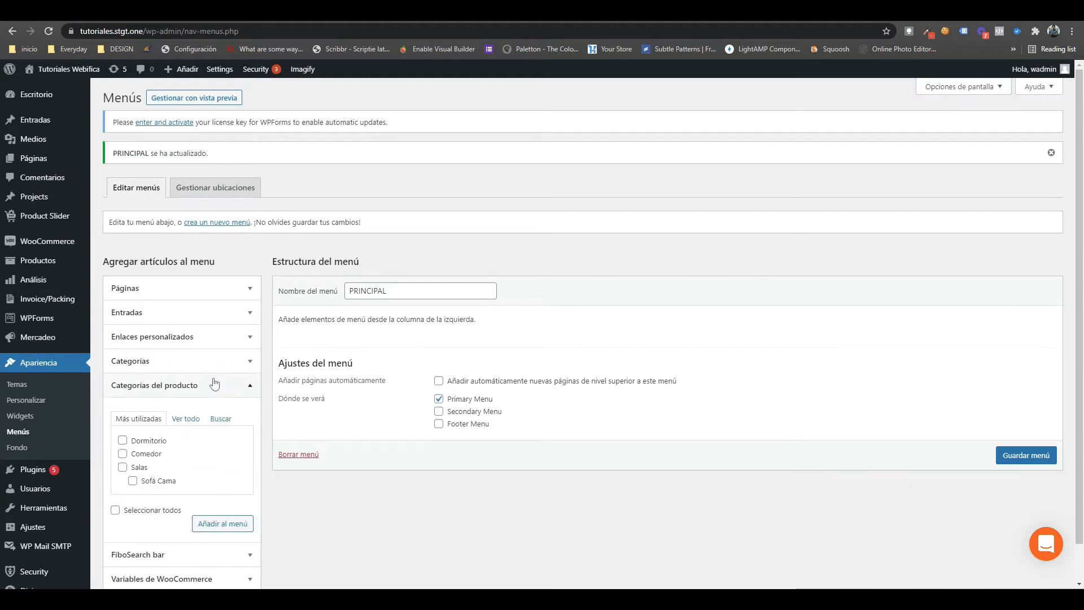
{"action": "scroll", "coordinate": [214, 385], "scroll_direction": "down", "scroll_amount": 1}
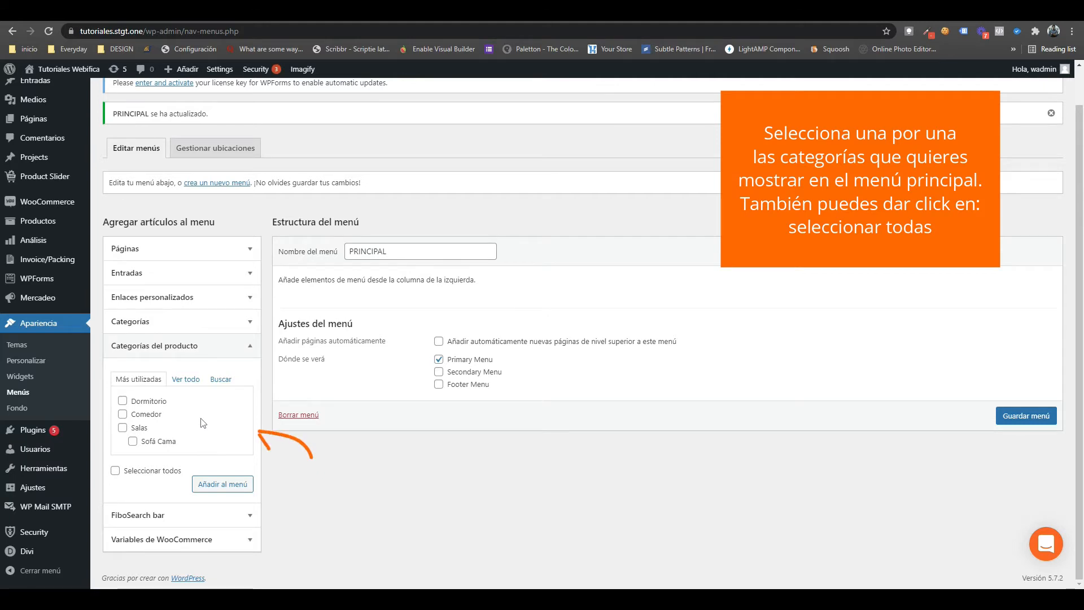
{"action": "left_click", "coordinate": [189, 384]}
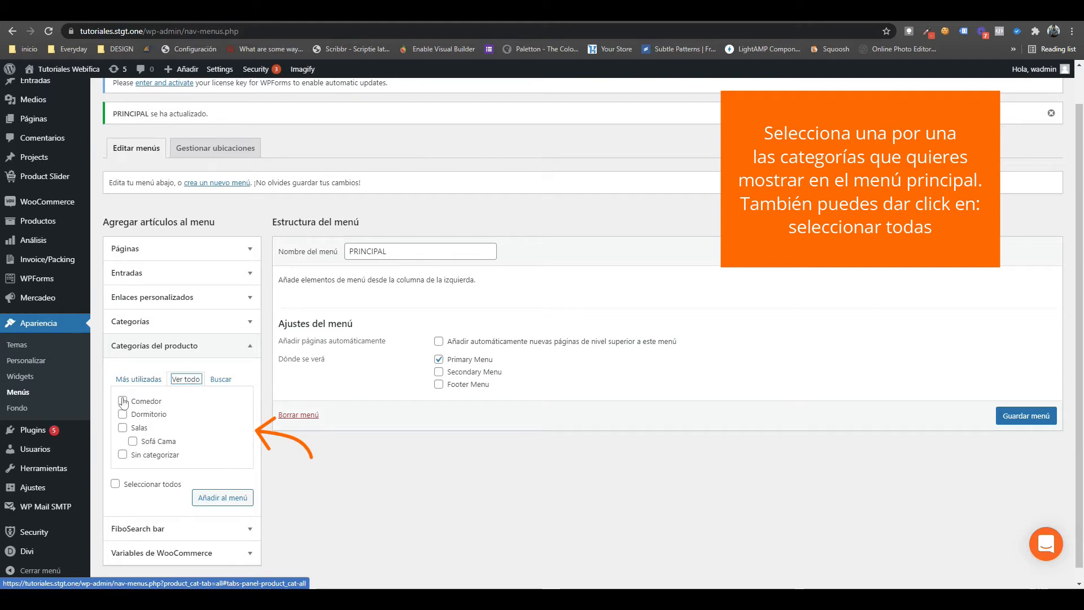
{"action": "left_click", "coordinate": [123, 401]}
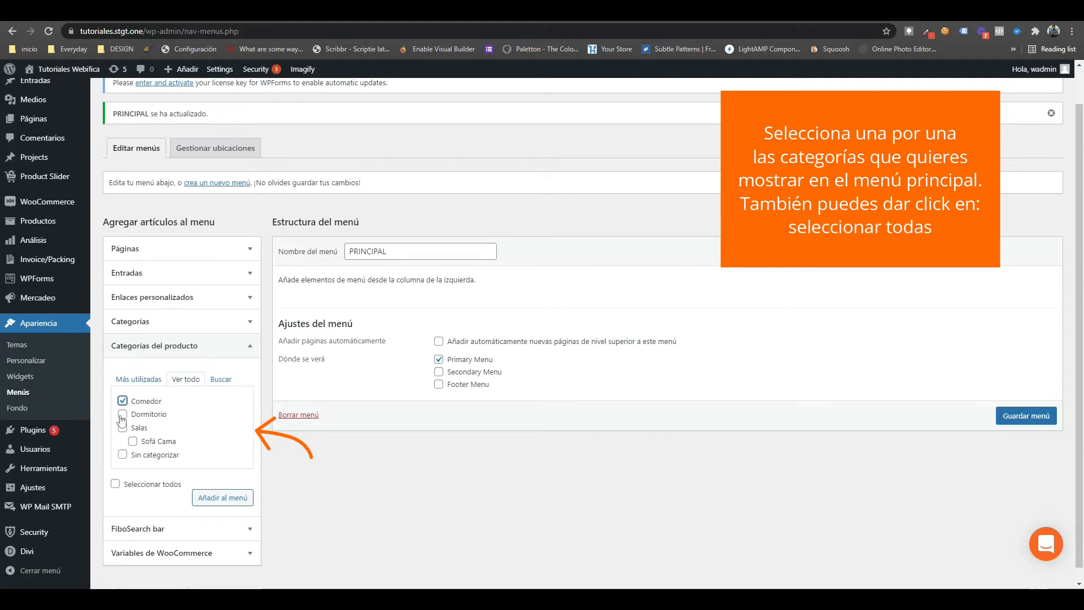
{"action": "left_click", "coordinate": [123, 414]}
{"action": "left_click", "coordinate": [122, 428]}
{"action": "left_click", "coordinate": [133, 441]}
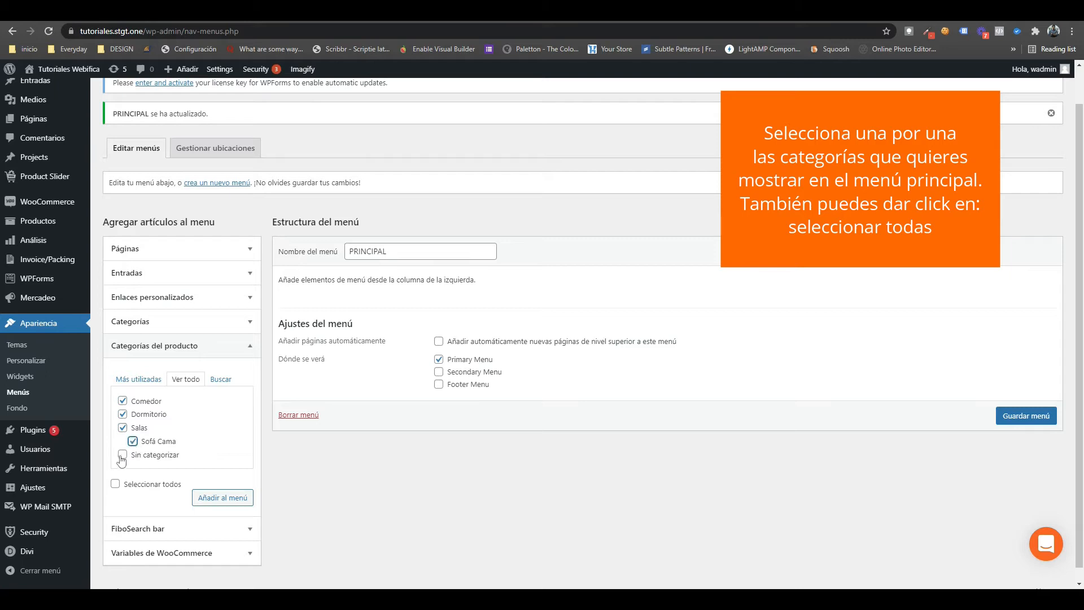
{"action": "left_click", "coordinate": [122, 455]}
{"action": "left_click", "coordinate": [115, 484]}
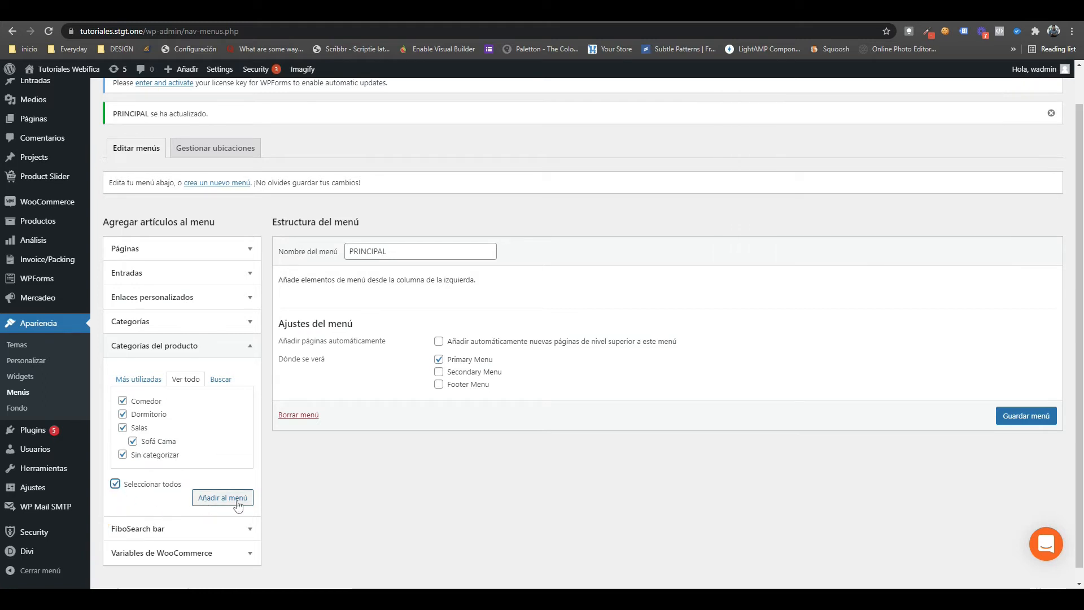
{"action": "left_click", "coordinate": [237, 502]}
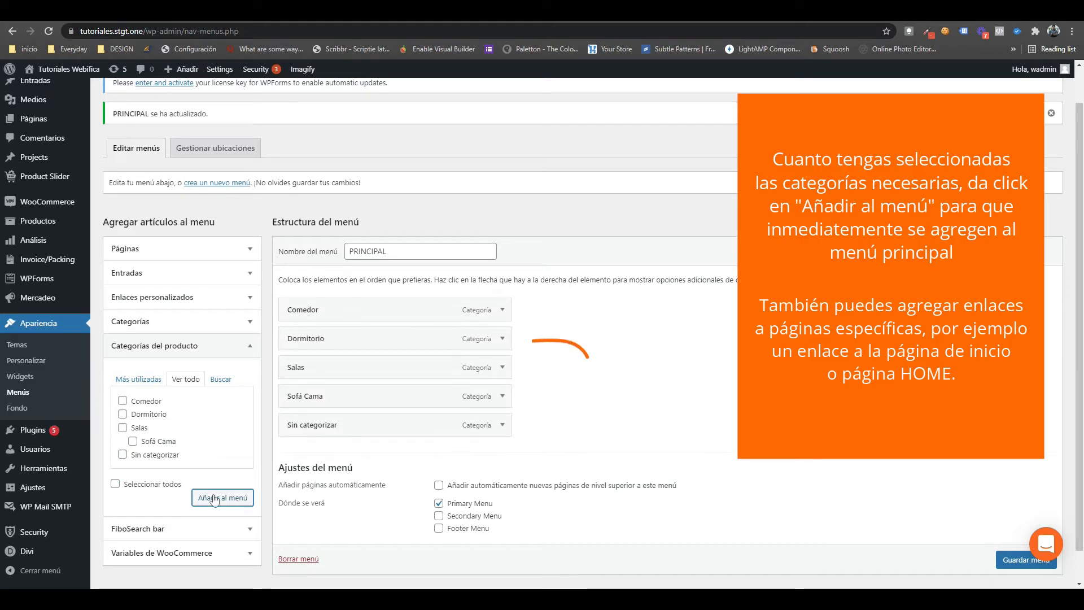
- Add the HOME page to the PRINCIPAL menu as its first item
{"action": "left_click", "coordinate": [252, 257]}
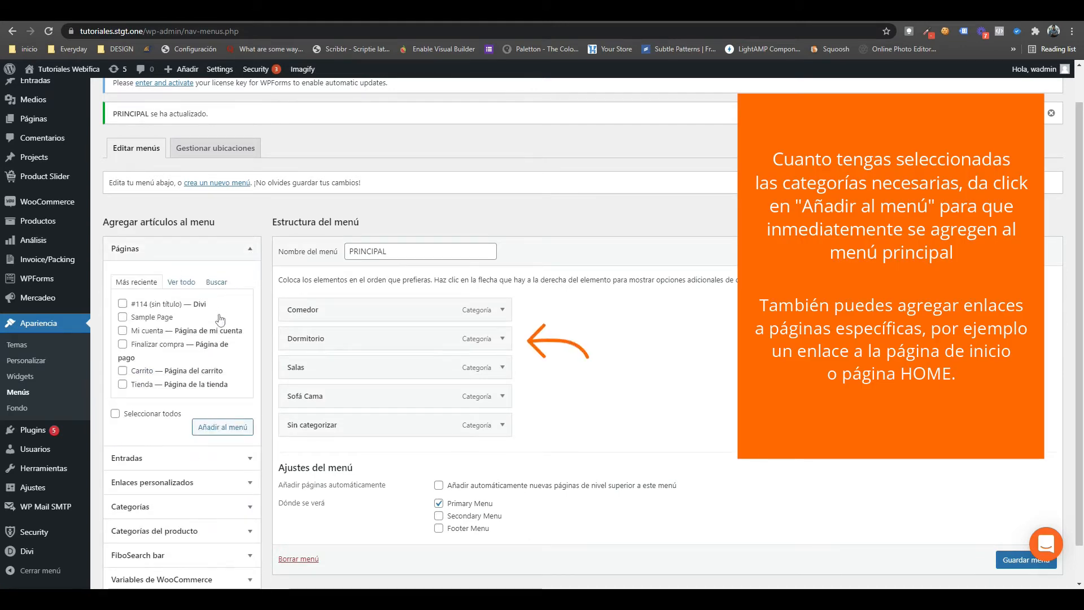
{"action": "scroll", "coordinate": [221, 319], "scroll_direction": "down", "scroll_amount": 1}
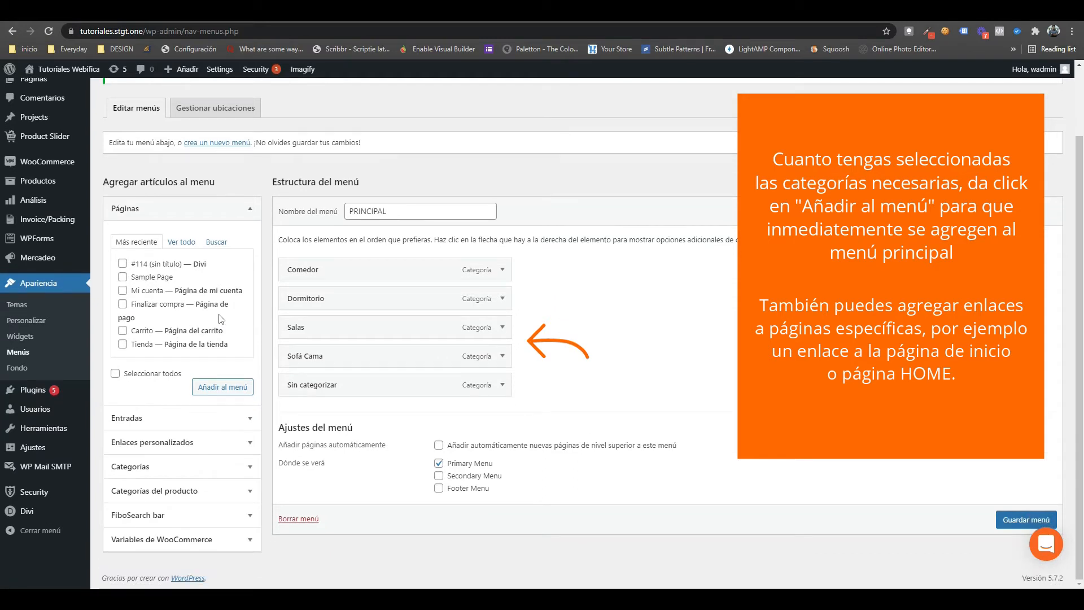
{"action": "left_click", "coordinate": [190, 243]}
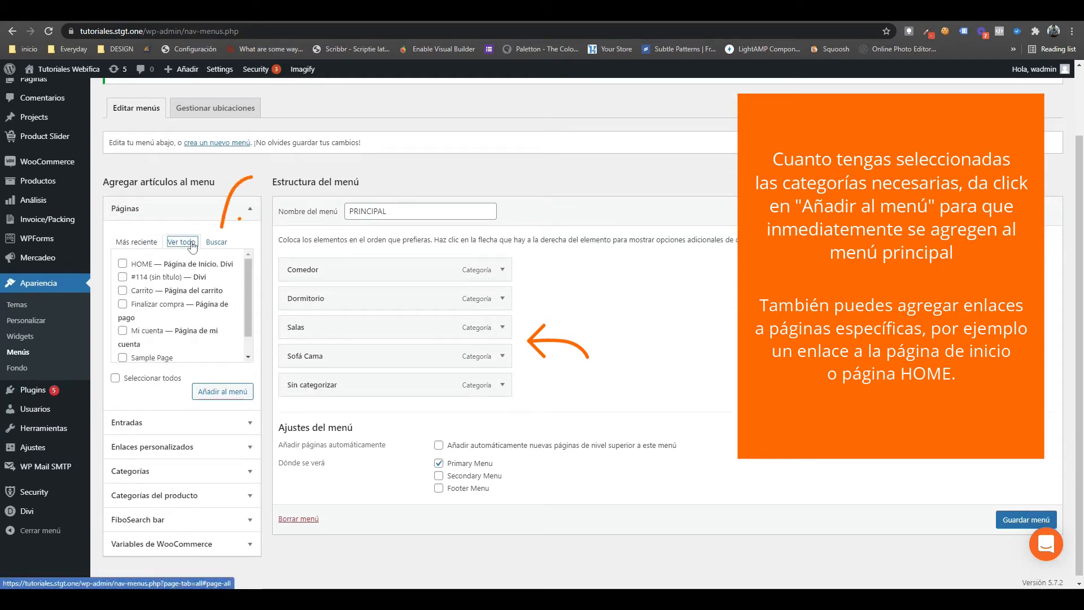
{"action": "left_click", "coordinate": [121, 263]}
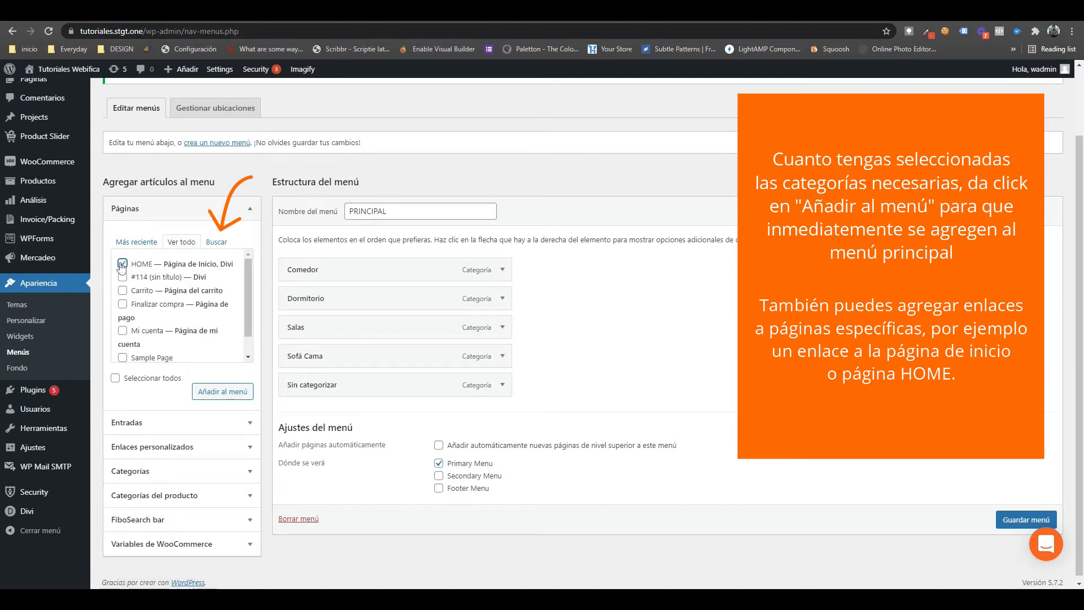
{"action": "left_click", "coordinate": [224, 393]}
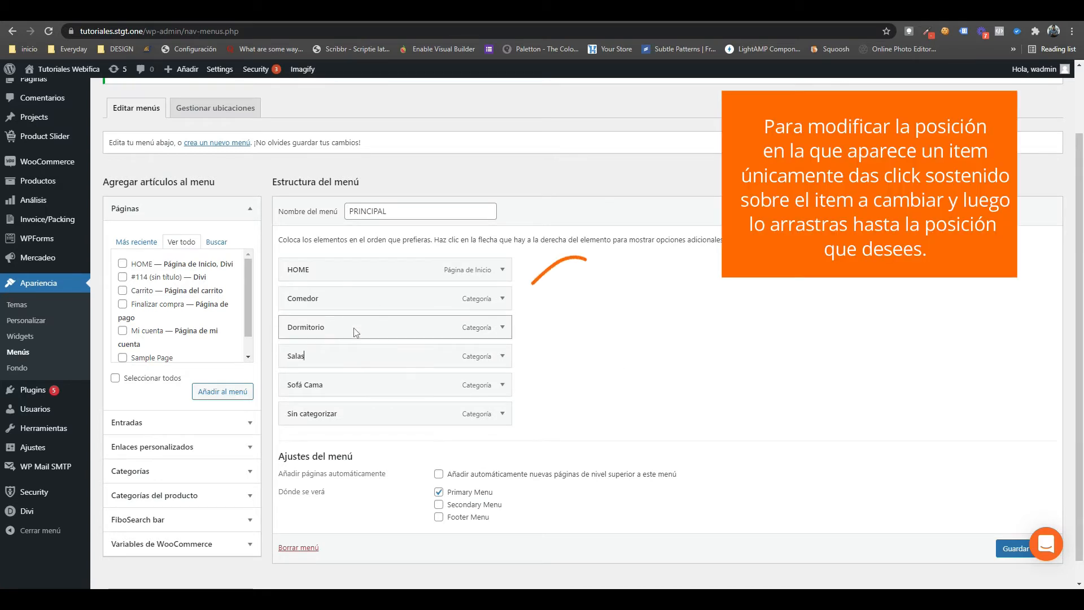
- Move Comedor directly below Sofá Cama in the menu structure and remove the Sin categorizar item
{"action": "left_click_drag", "start_coordinate": [354, 333], "coordinate": [343, 384]}
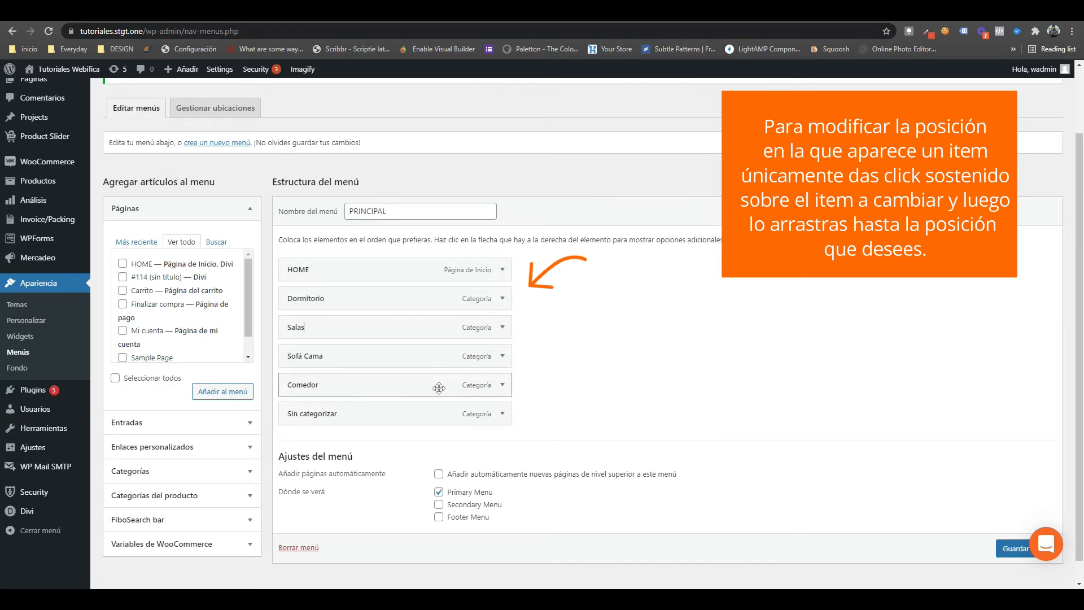
{"action": "left_click", "coordinate": [503, 414]}
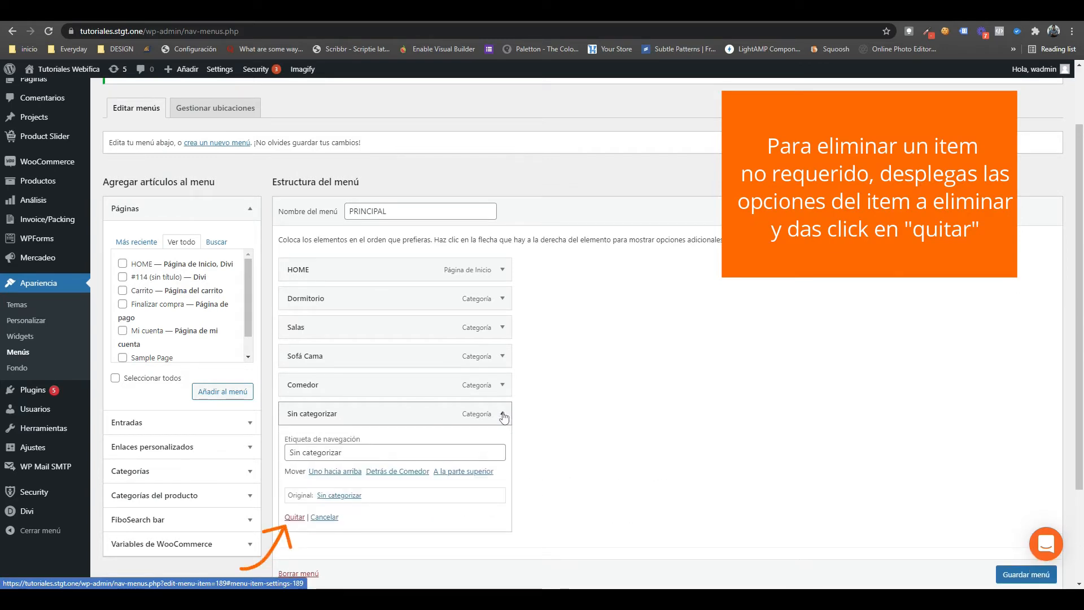
{"action": "left_click", "coordinate": [293, 517]}
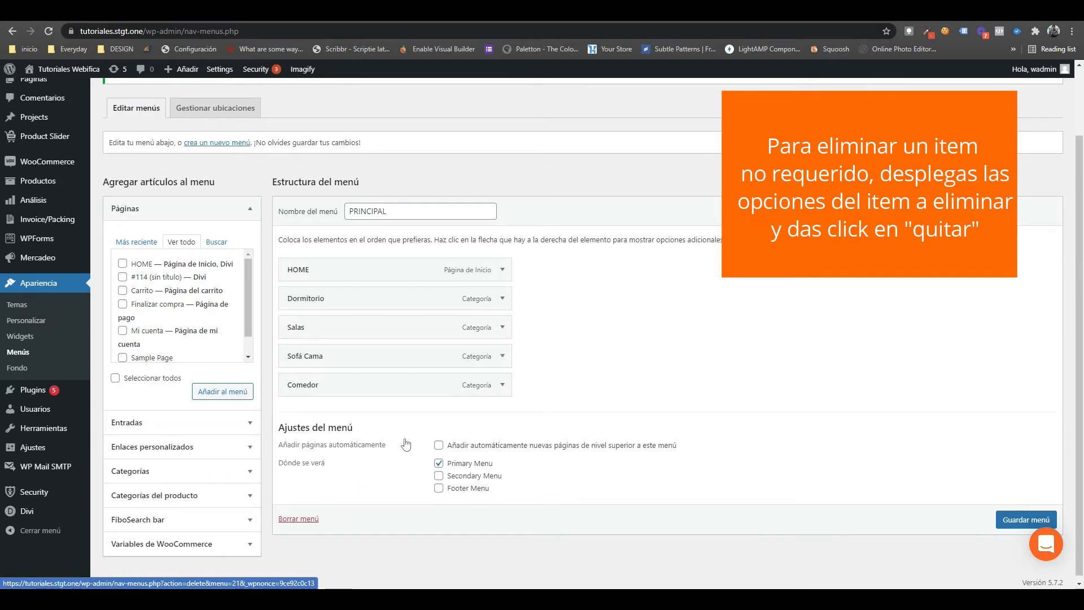
- Save the PRINCIPAL menu and reload the site's home page to check its navigation
{"action": "left_click", "coordinate": [1018, 522]}
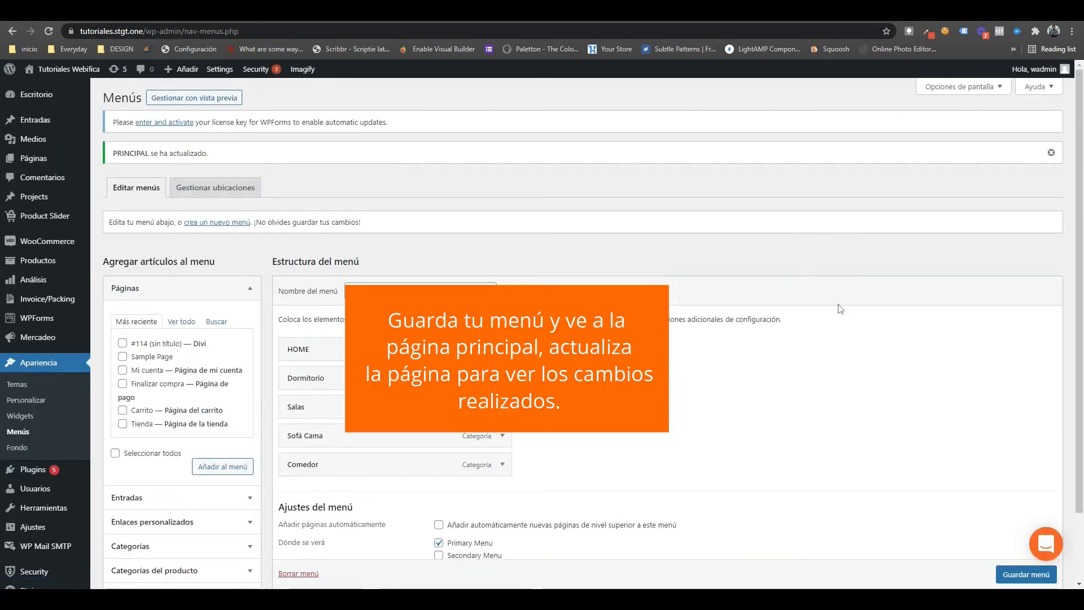
{"action": "left_click", "coordinate": [841, 12]}
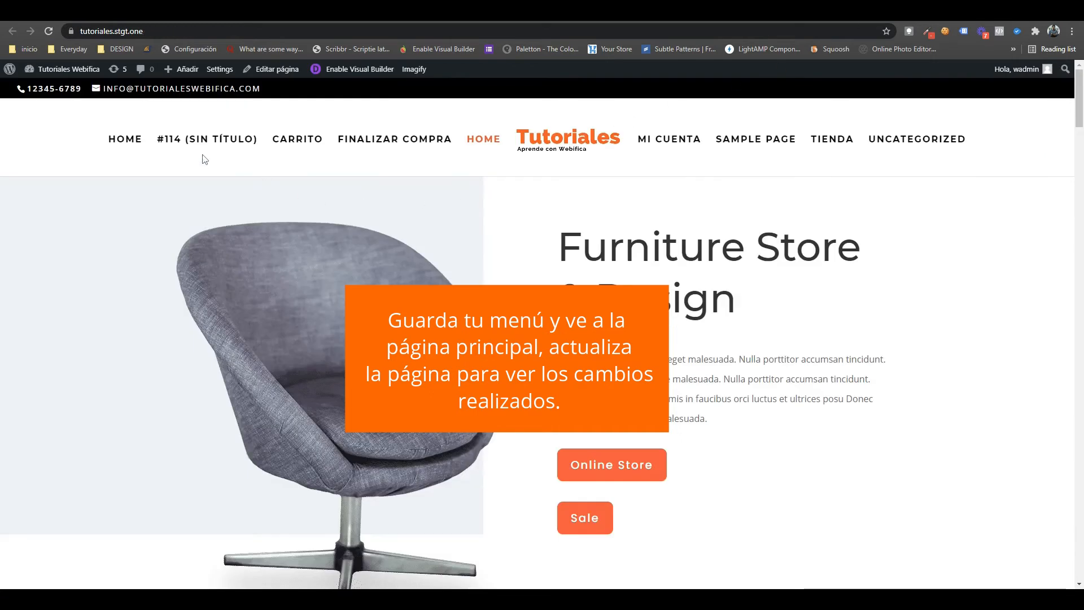
{"action": "left_click", "coordinate": [49, 31]}
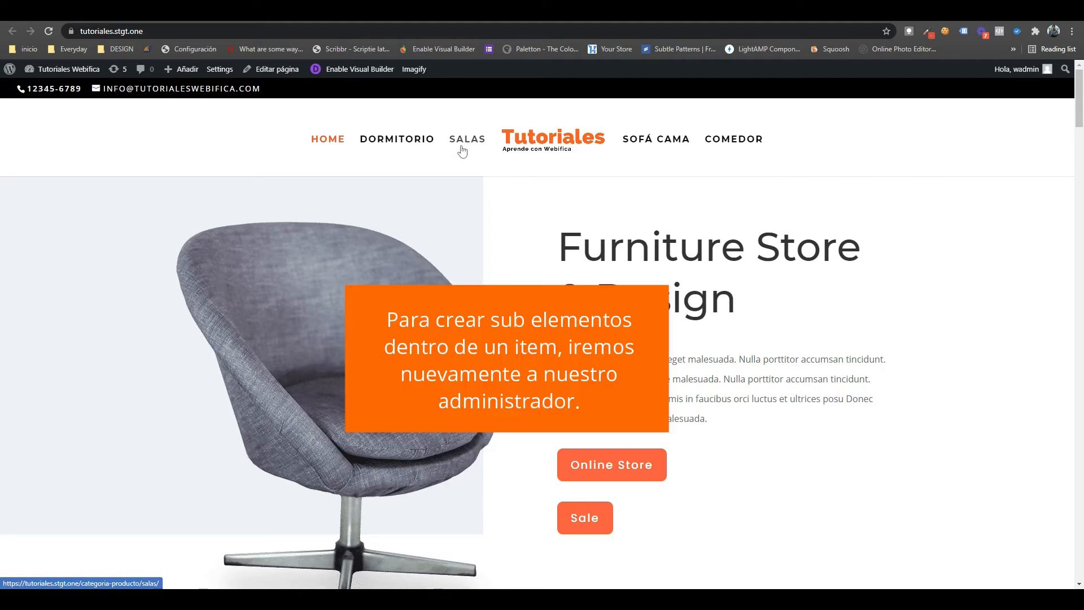
- Return to the menu editor and nest Sofá Cama as a sub-item under Salas
{"action": "left_click", "coordinate": [763, 21]}
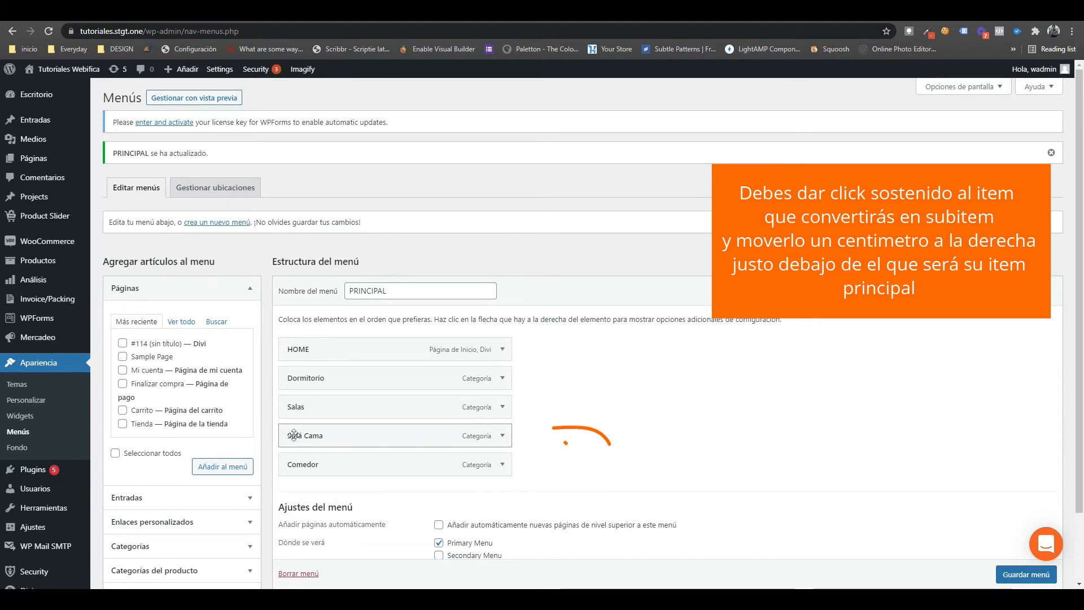
{"action": "left_click_drag", "start_coordinate": [294, 435], "coordinate": [319, 434]}
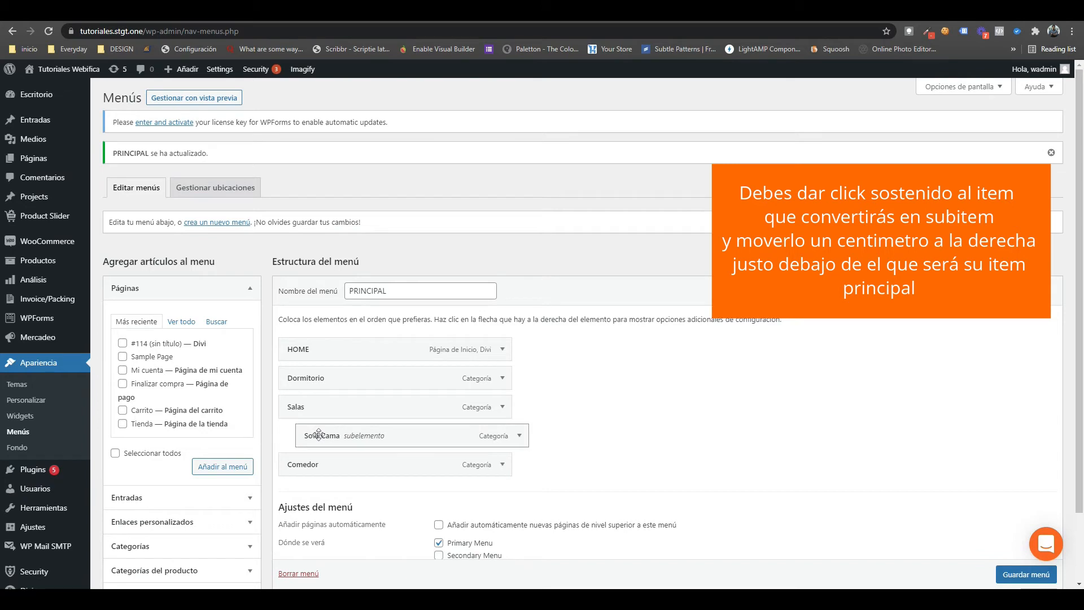
{"action": "scroll", "coordinate": [729, 442], "scroll_direction": "down", "scroll_amount": 1}
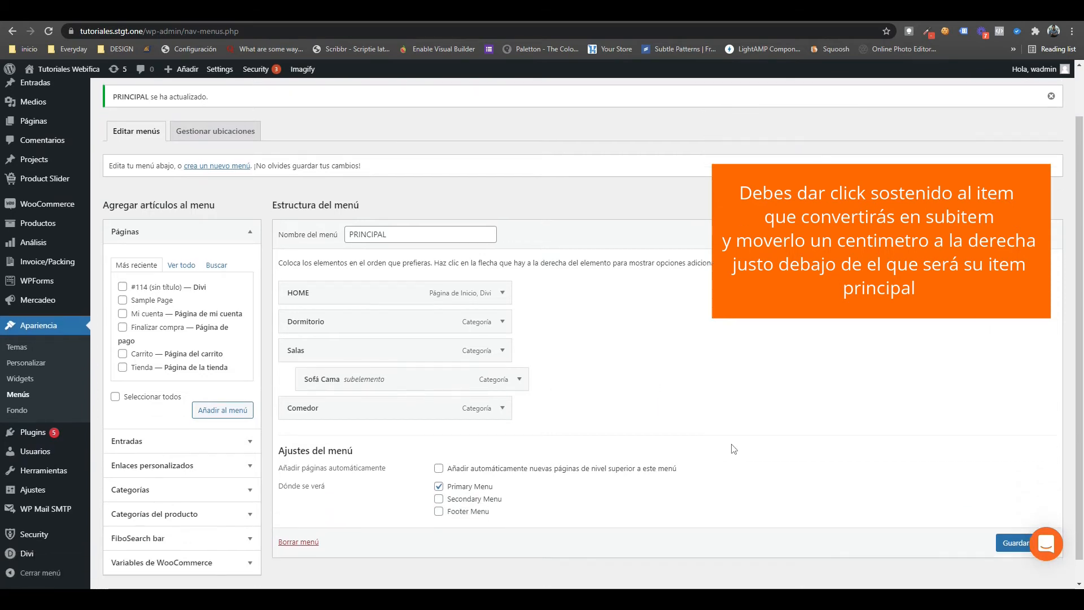
- Save the PRINCIPAL menu and reload the site's home page to check the Salas submenu
{"action": "left_click", "coordinate": [1004, 544]}
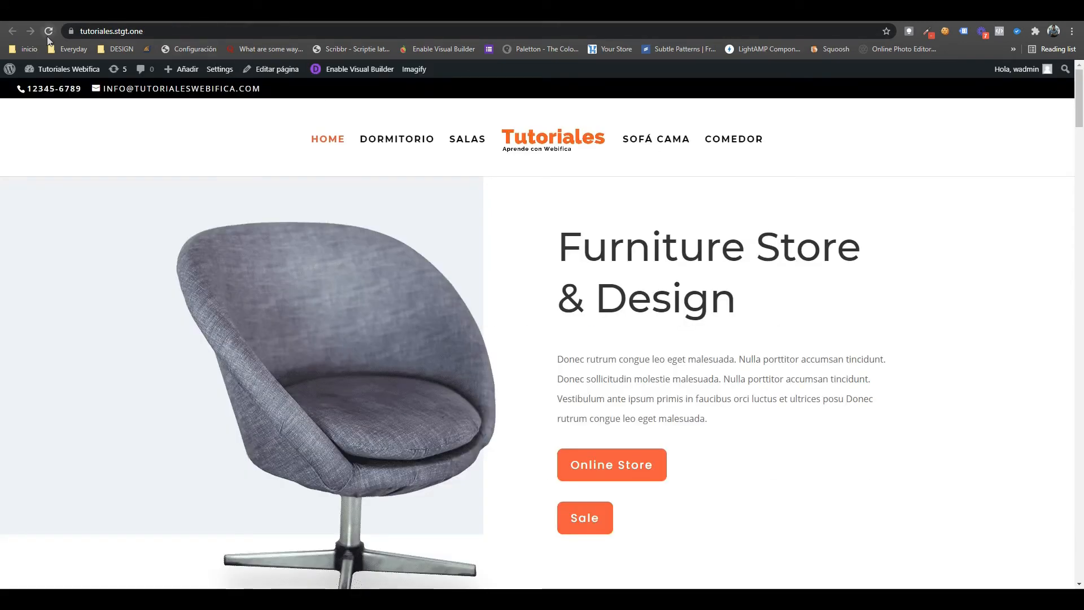
{"action": "left_click", "coordinate": [49, 32]}
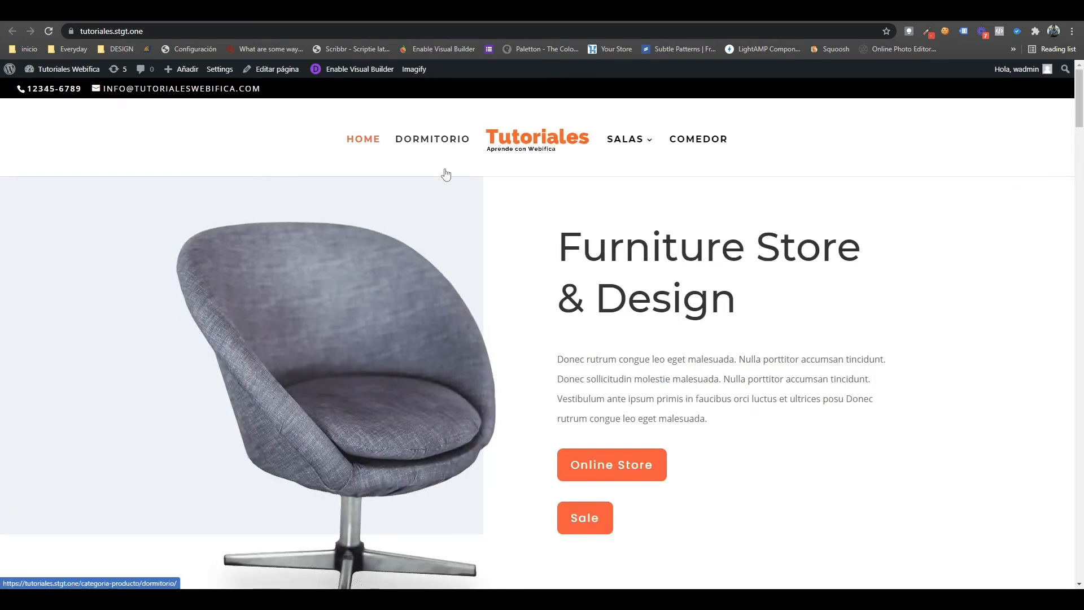
{"action": "mouse_move", "coordinate": [640, 147]}
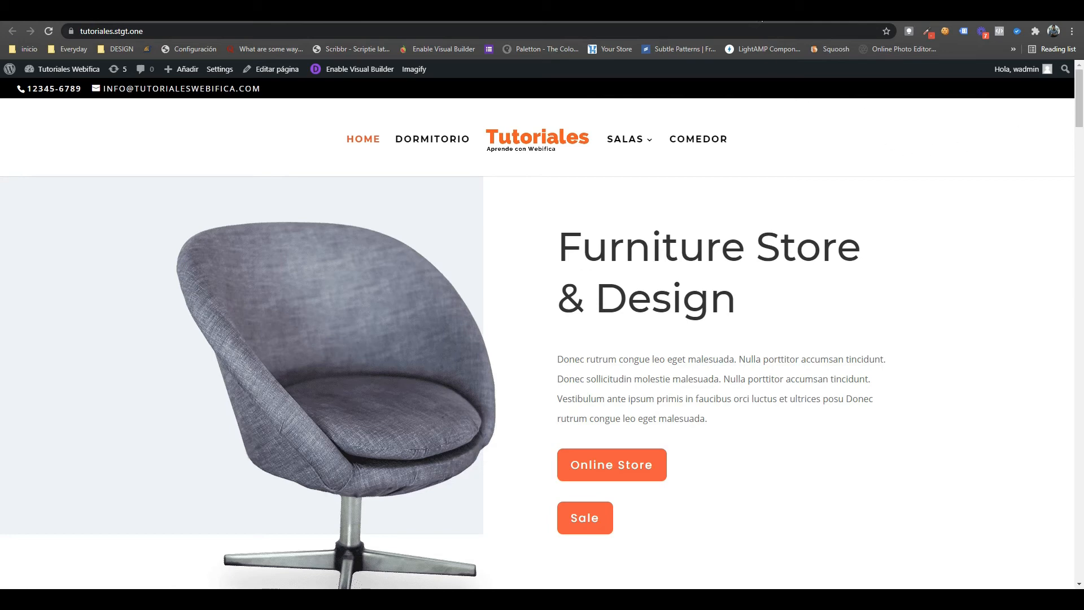
- Return to the menu editor and create a new menu named SECUNDARIO assigned to the Secondary Menu location
{"action": "left_click", "coordinate": [759, 13]}
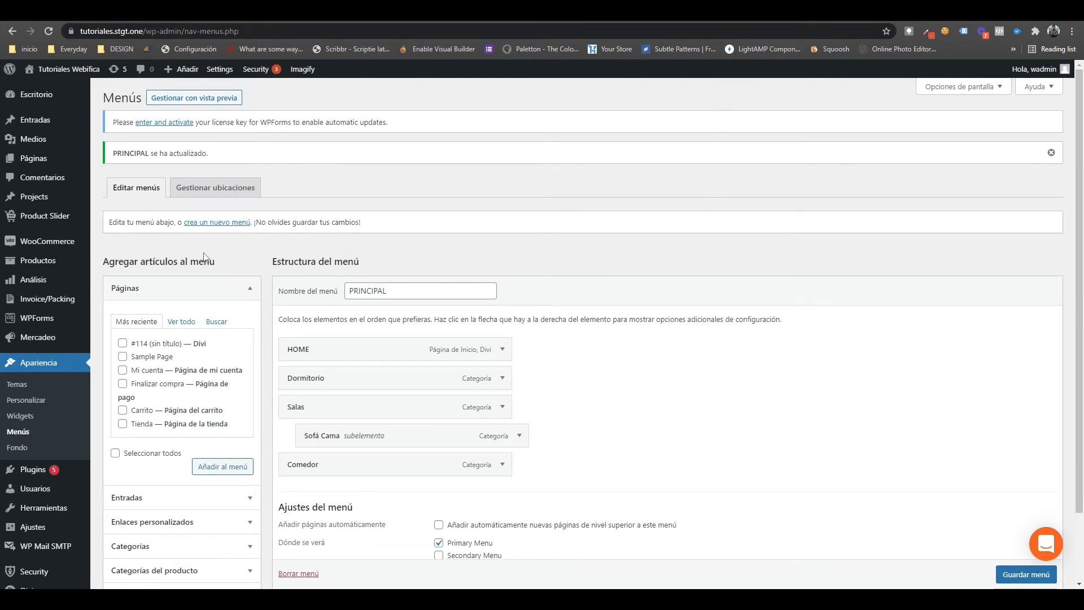
{"action": "left_click", "coordinate": [235, 223]}
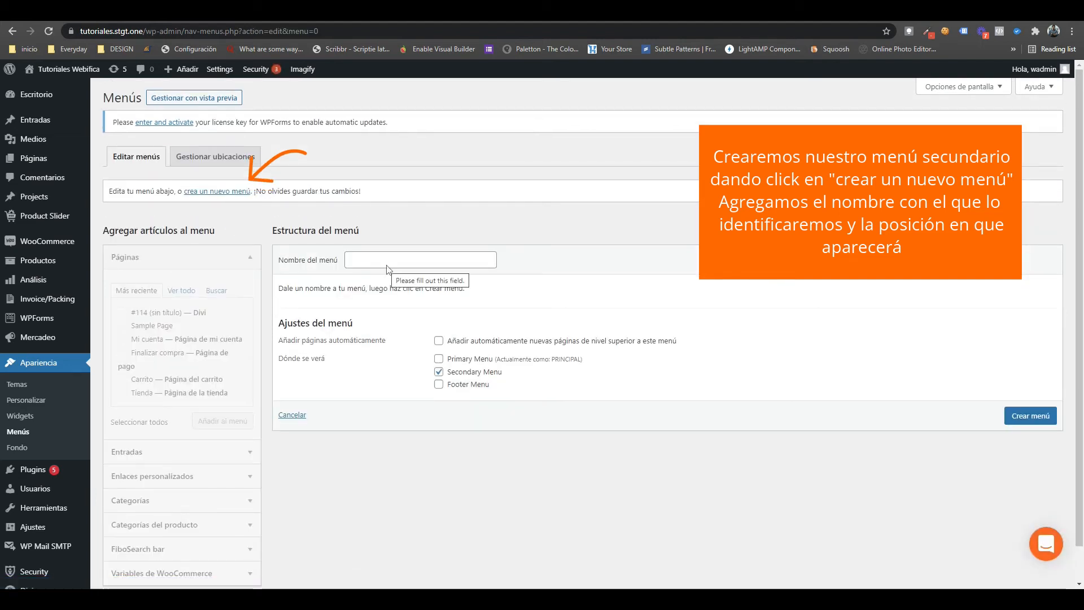
{"action": "left_click", "coordinate": [387, 264]}
{"action": "type", "text": "SECUNDARIO"}
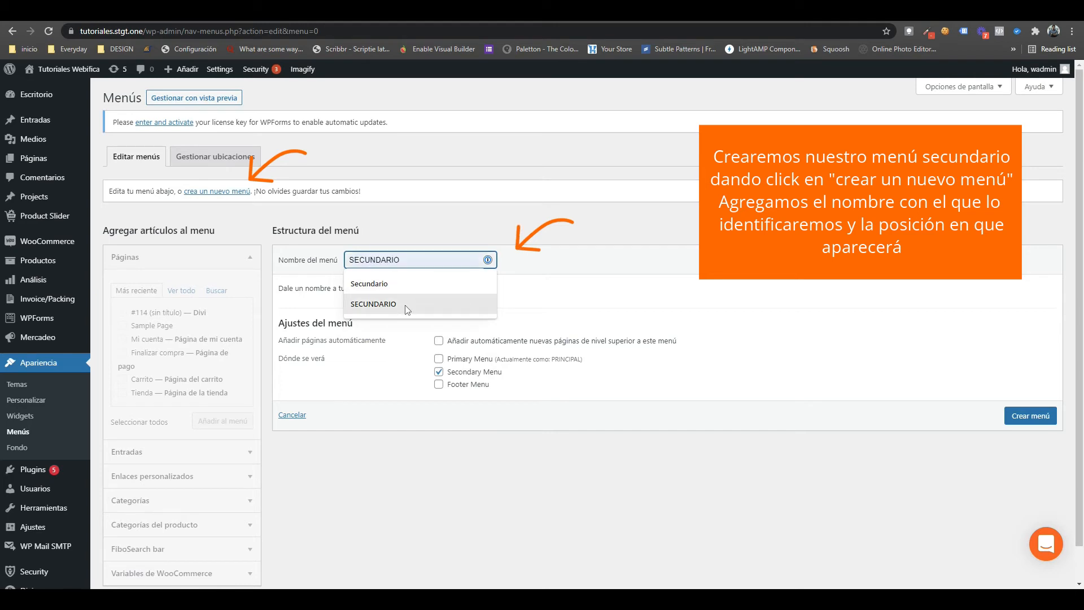
{"action": "left_click", "coordinate": [404, 305]}
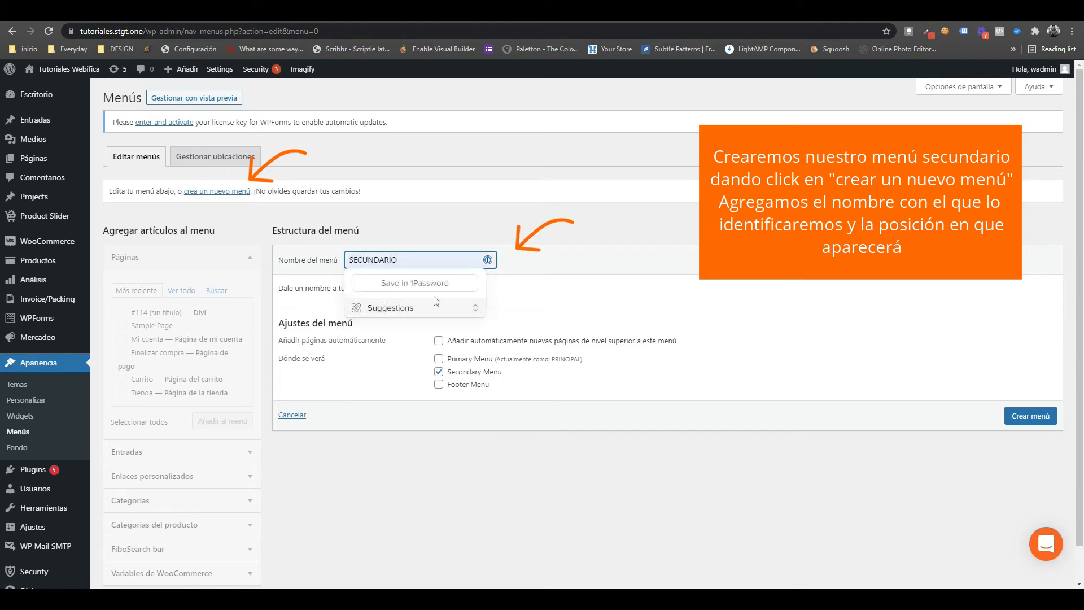
{"action": "left_click", "coordinate": [556, 289]}
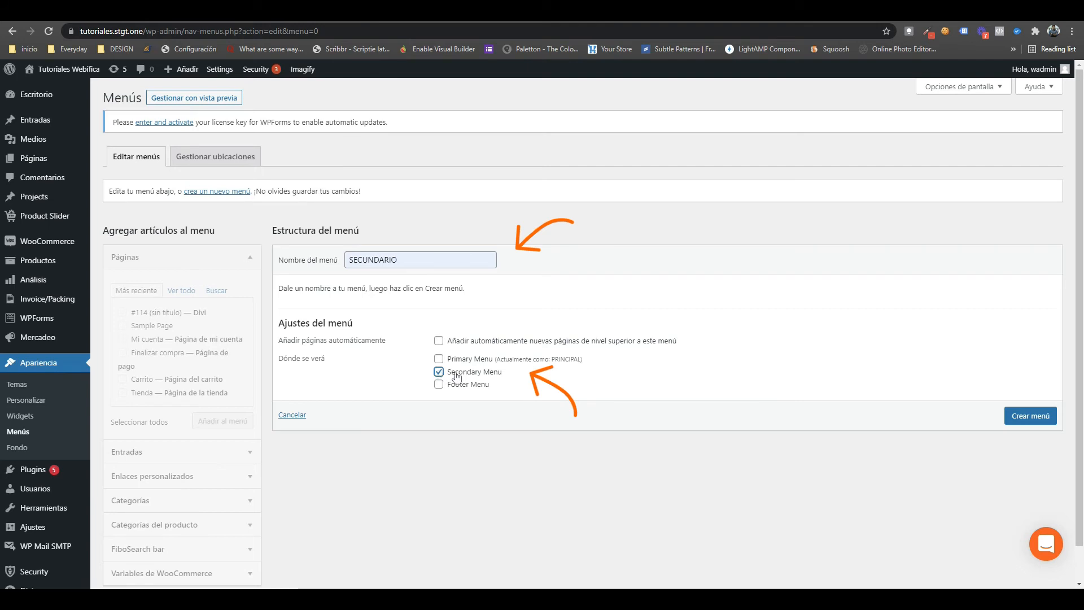
{"action": "left_click", "coordinate": [1018, 420]}
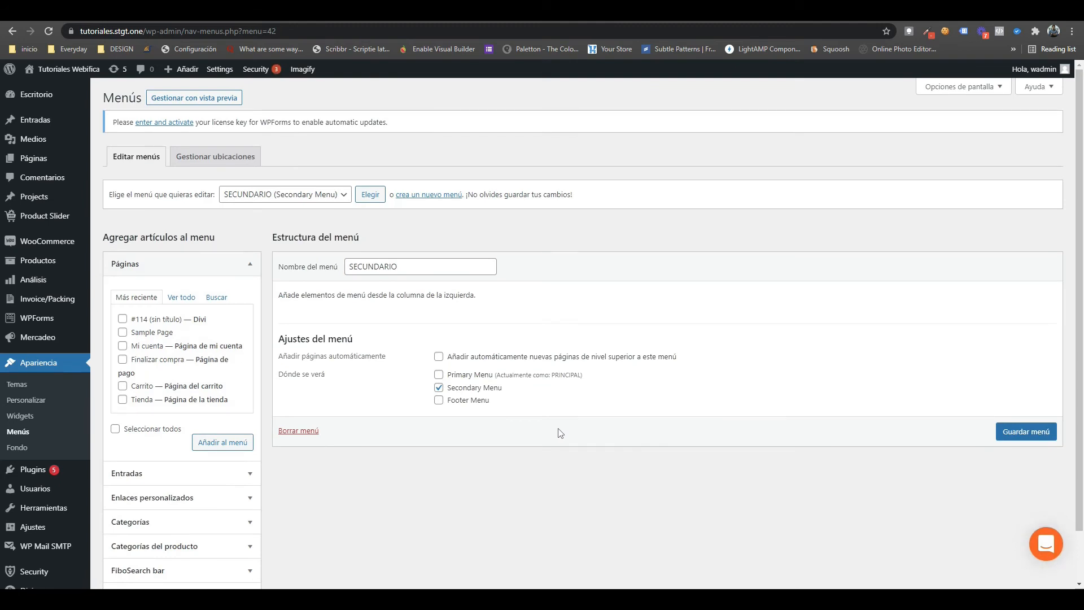
- Add the Carrito, Finalizar compra and Mi cuenta pages to the SECUNDARIO menu
{"action": "left_click", "coordinate": [182, 298]}
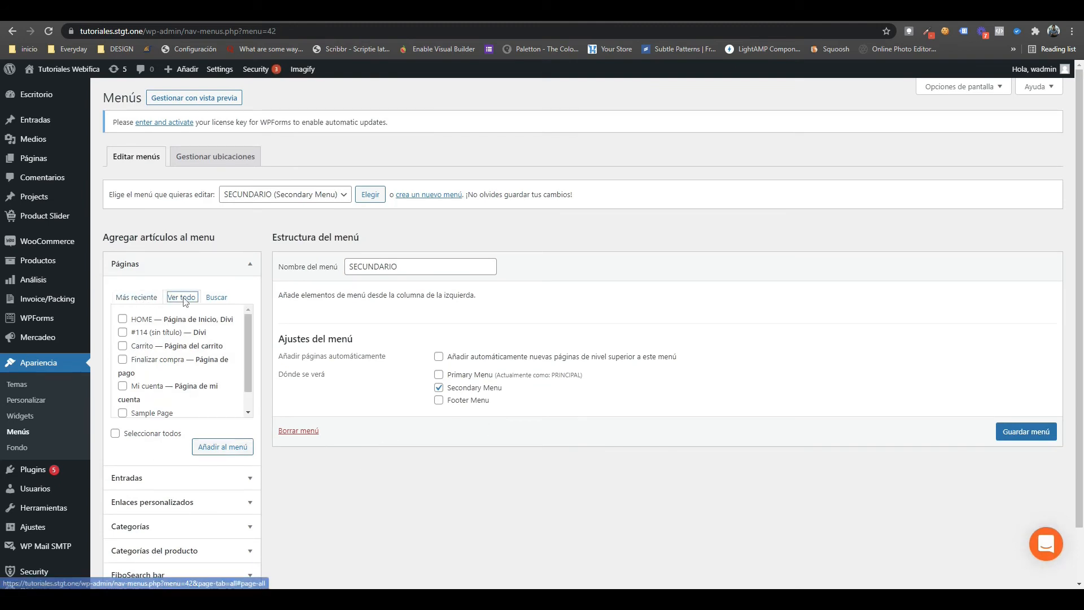
{"action": "left_click", "coordinate": [123, 346]}
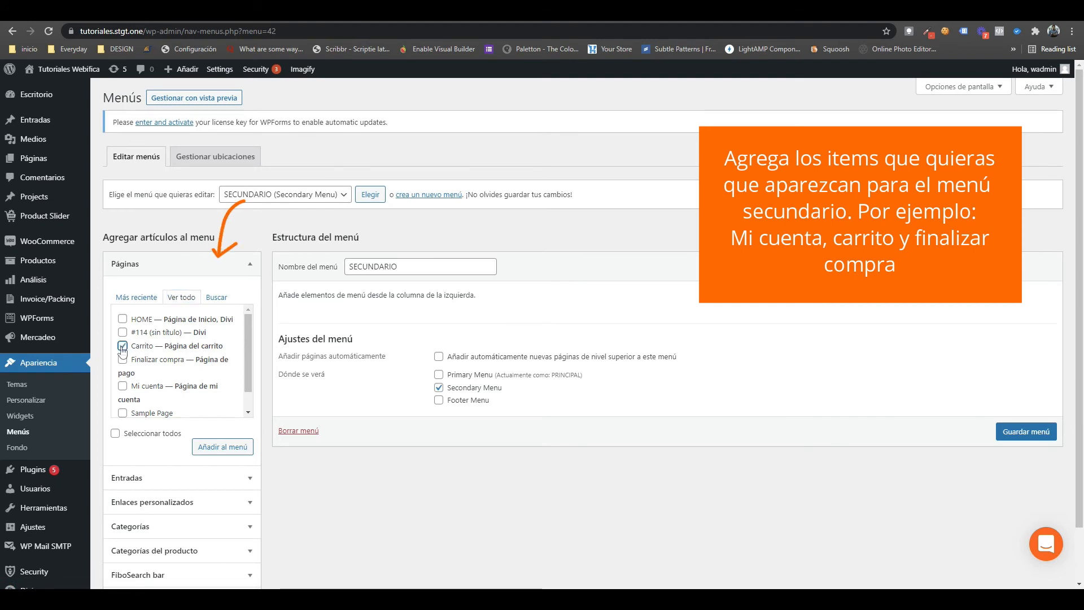
{"action": "left_click", "coordinate": [123, 346]}
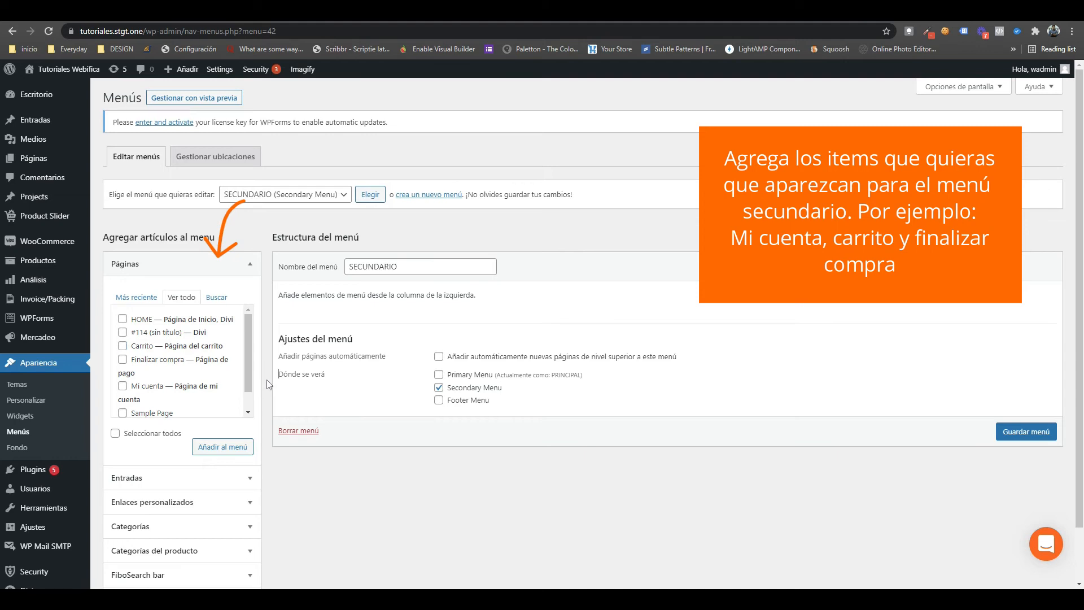
{"action": "left_click", "coordinate": [122, 385]}
{"action": "left_click", "coordinate": [122, 347]}
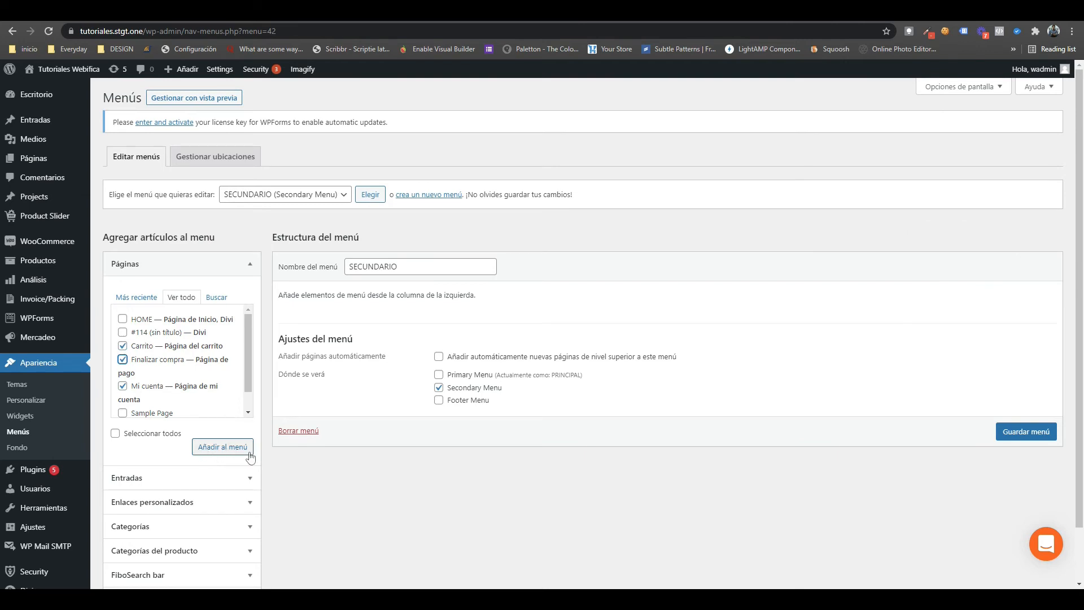
{"action": "left_click", "coordinate": [220, 454]}
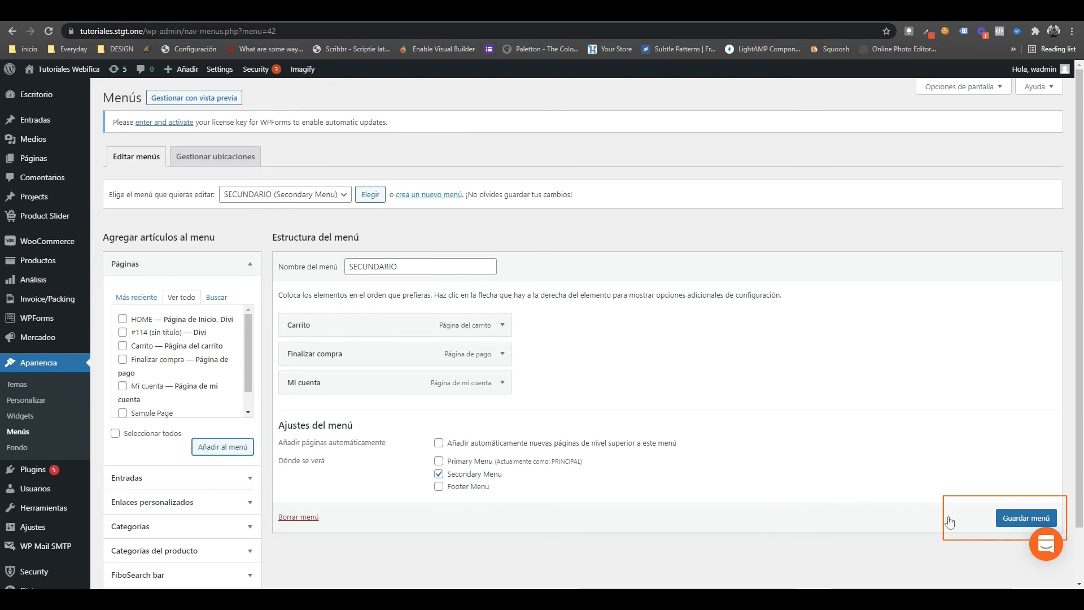
- Save the SECUNDARIO menu and reload the site's home page to check the secondary navigation
{"action": "left_click", "coordinate": [1027, 525]}
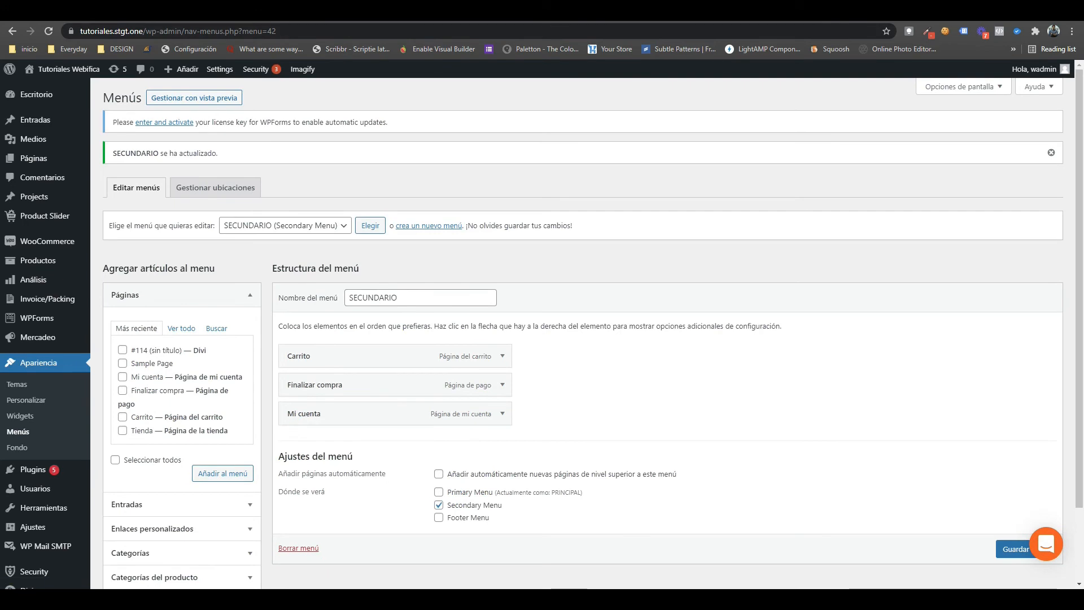
{"action": "left_click", "coordinate": [847, 11]}
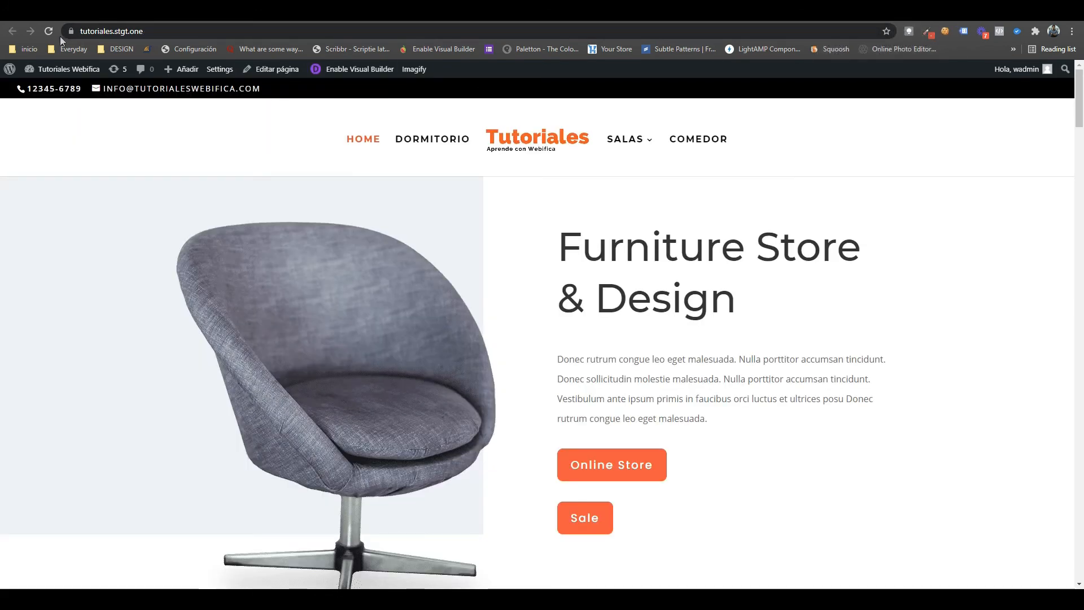
{"action": "left_click", "coordinate": [374, 142]}
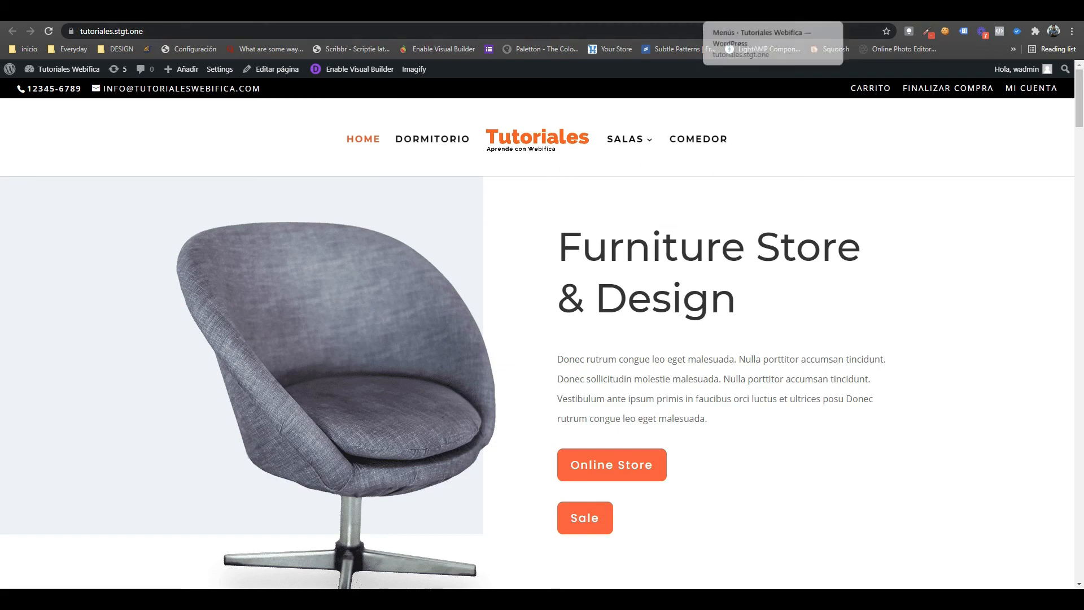
- Open the PRINCIPAL menu for editing and reorder it with Comedor directly below HOME and Dormitorio last
{"action": "left_click", "coordinate": [757, 11]}
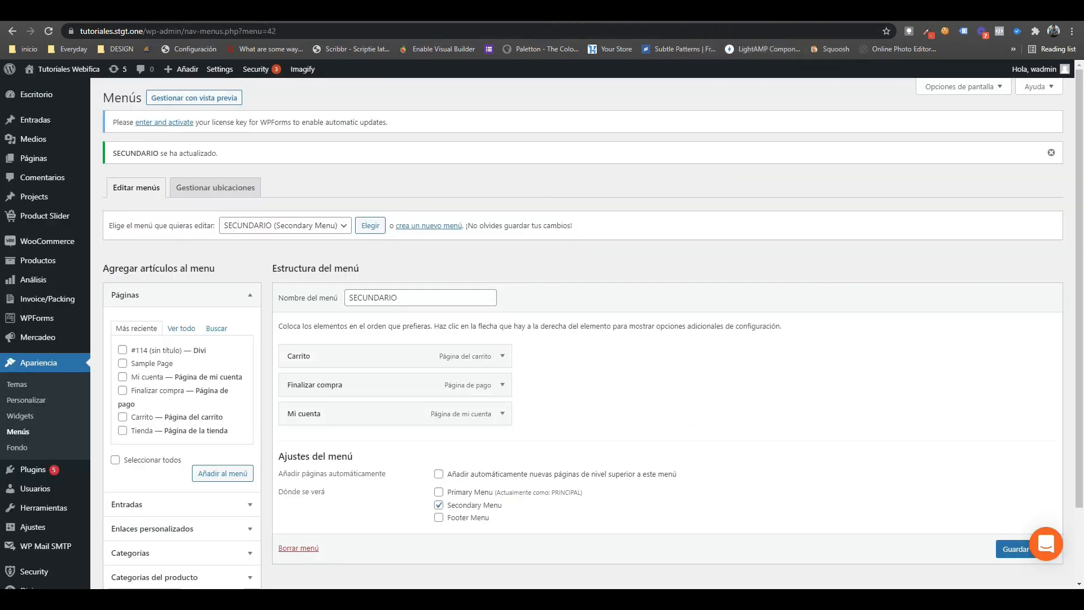
{"action": "scroll", "coordinate": [551, 331], "scroll_direction": "down", "scroll_amount": 1}
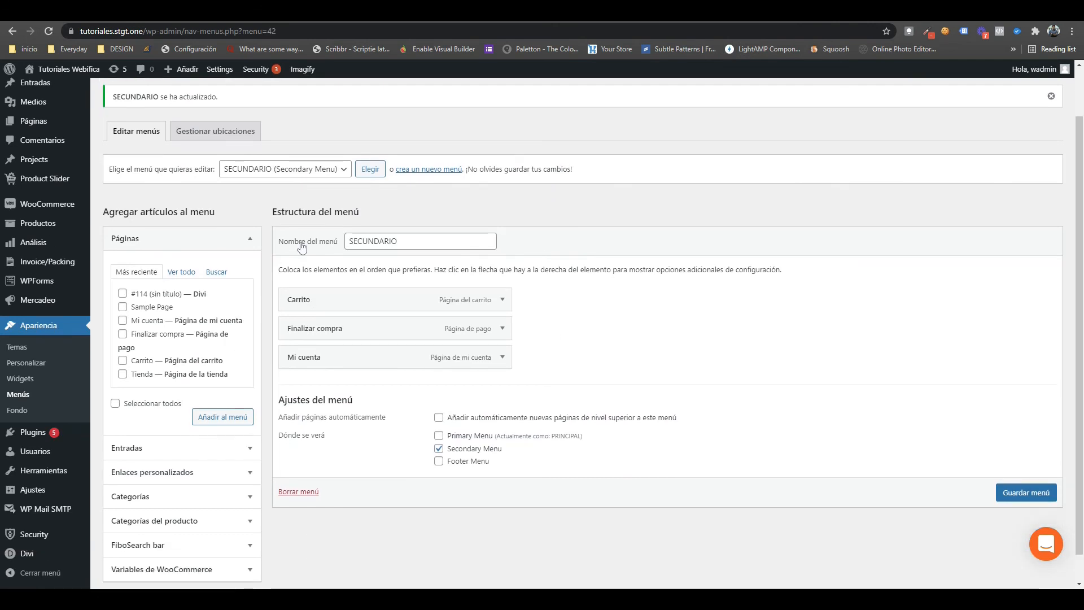
{"action": "left_click", "coordinate": [341, 172]}
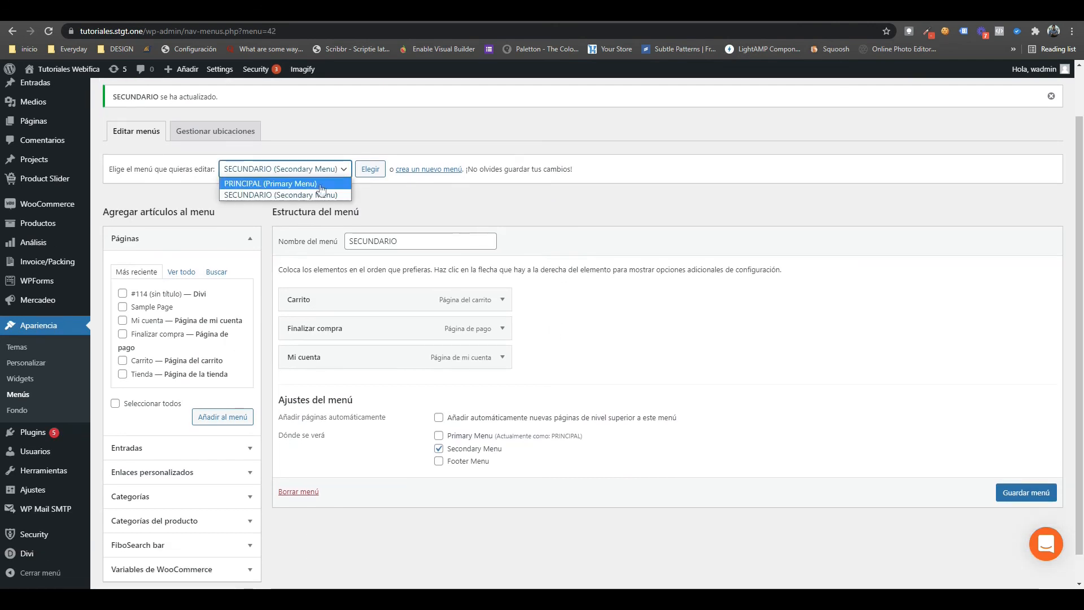
{"action": "left_click", "coordinate": [319, 186]}
{"action": "left_click", "coordinate": [370, 171]}
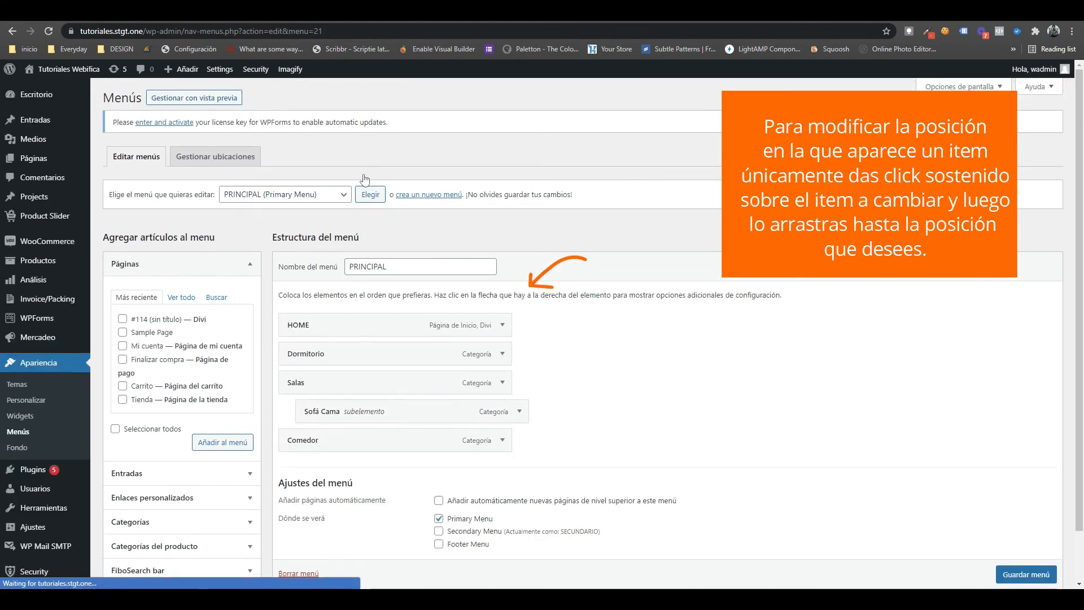
{"action": "left_click_drag", "start_coordinate": [356, 440], "coordinate": [322, 353]}
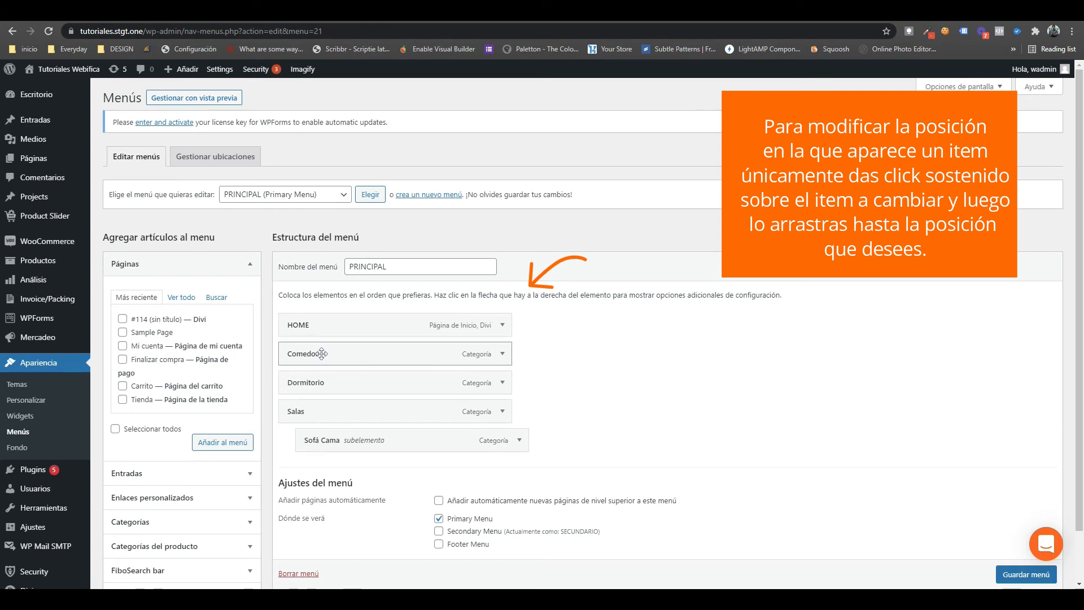
{"action": "left_click_drag", "start_coordinate": [358, 382], "coordinate": [352, 462]}
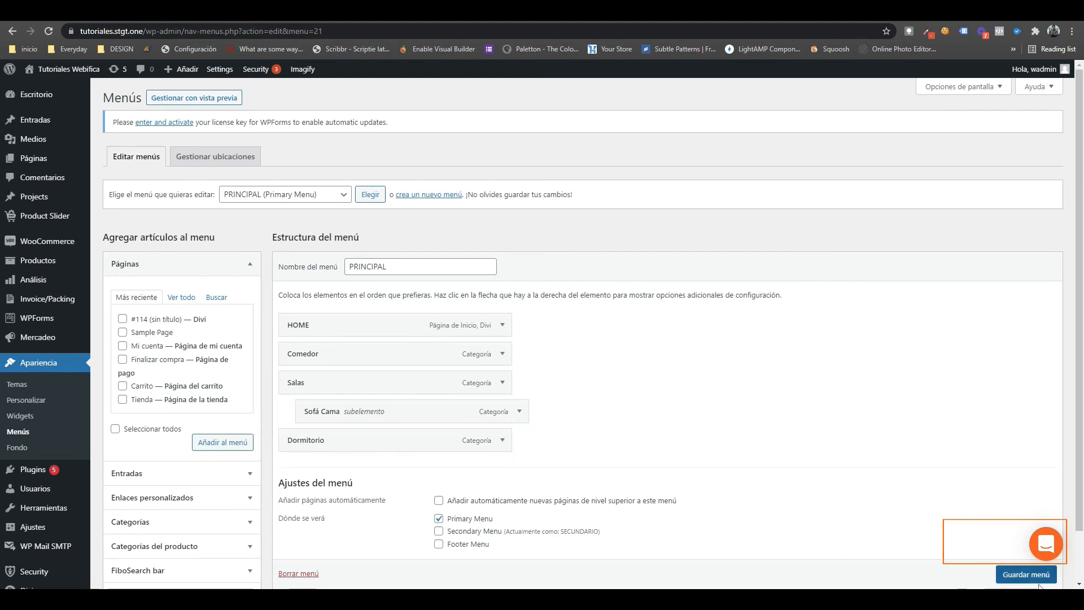
- Save the reordered PRINCIPAL menu and reload the home page to check the item order and the Salas submenu
{"action": "scroll", "coordinate": [1019, 582], "scroll_direction": "down", "scroll_amount": 1}
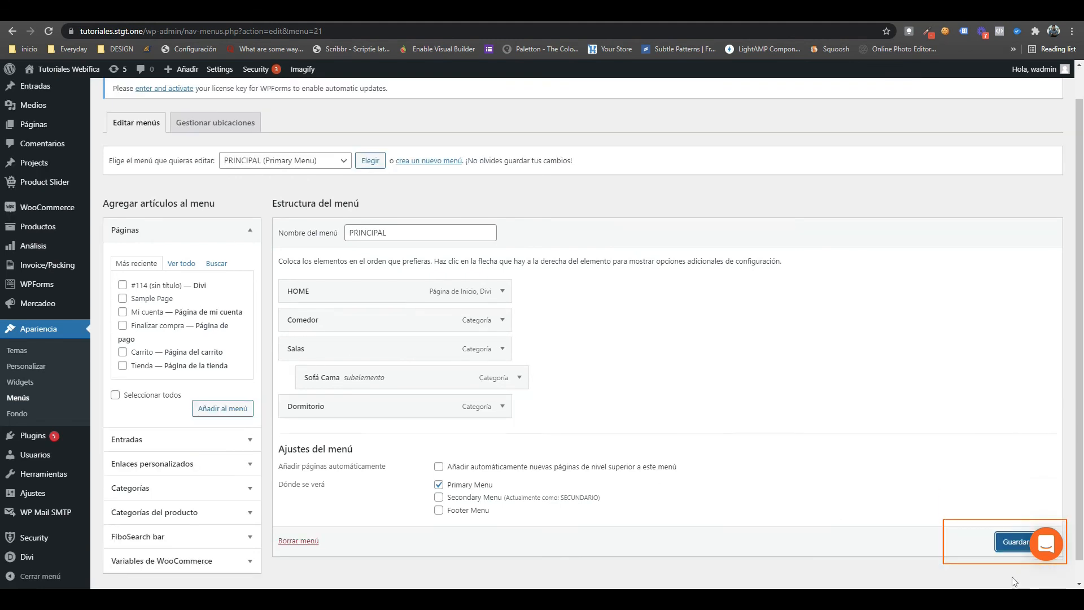
{"action": "left_click", "coordinate": [1009, 547]}
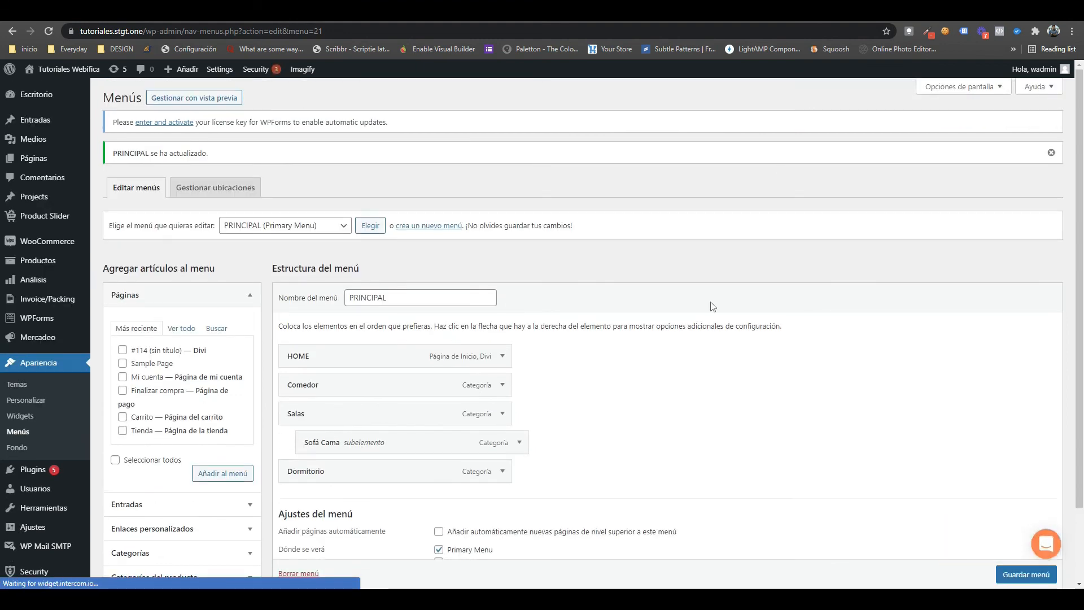
{"action": "left_click", "coordinate": [854, 14]}
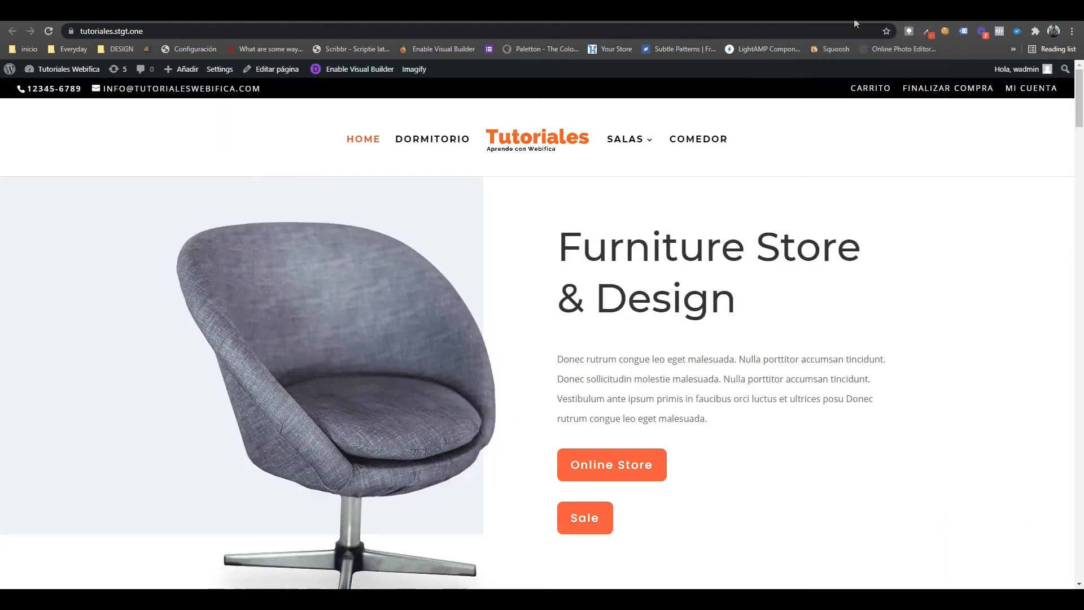
{"action": "left_click", "coordinate": [50, 35]}
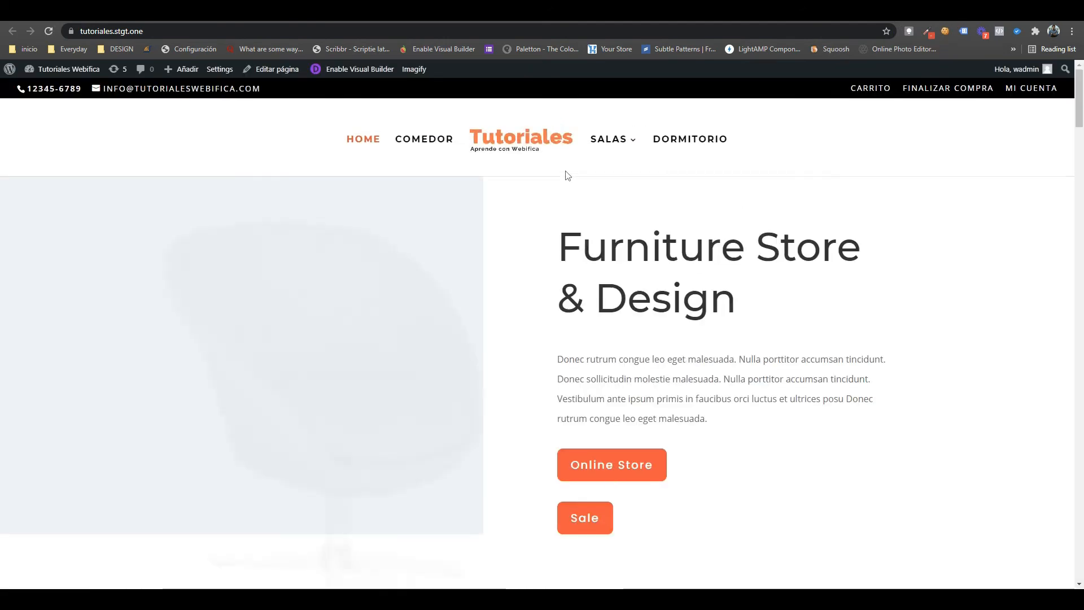
{"action": "mouse_move", "coordinate": [616, 142]}
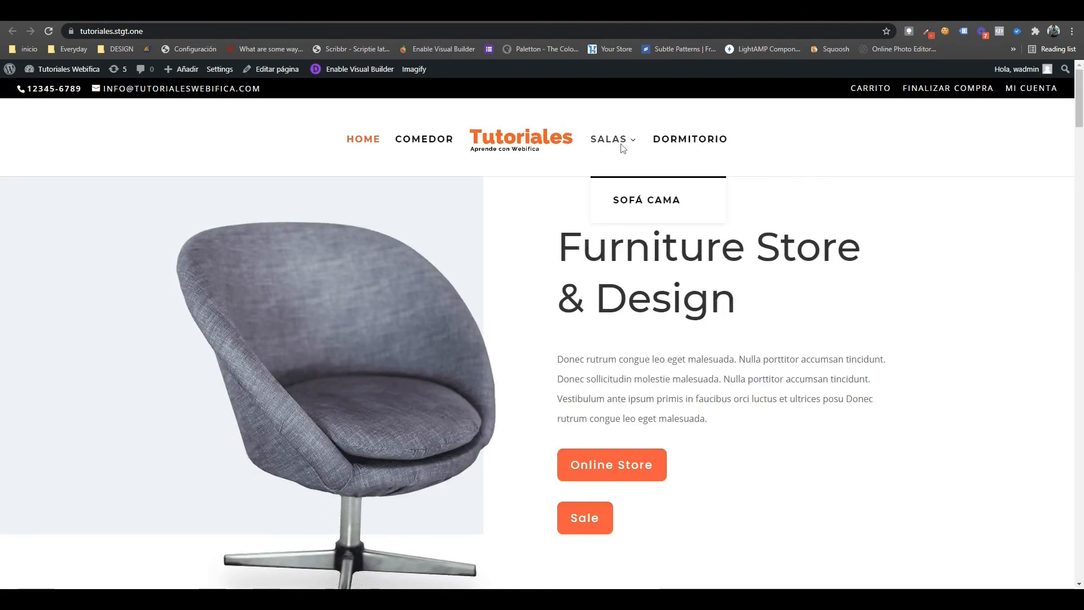